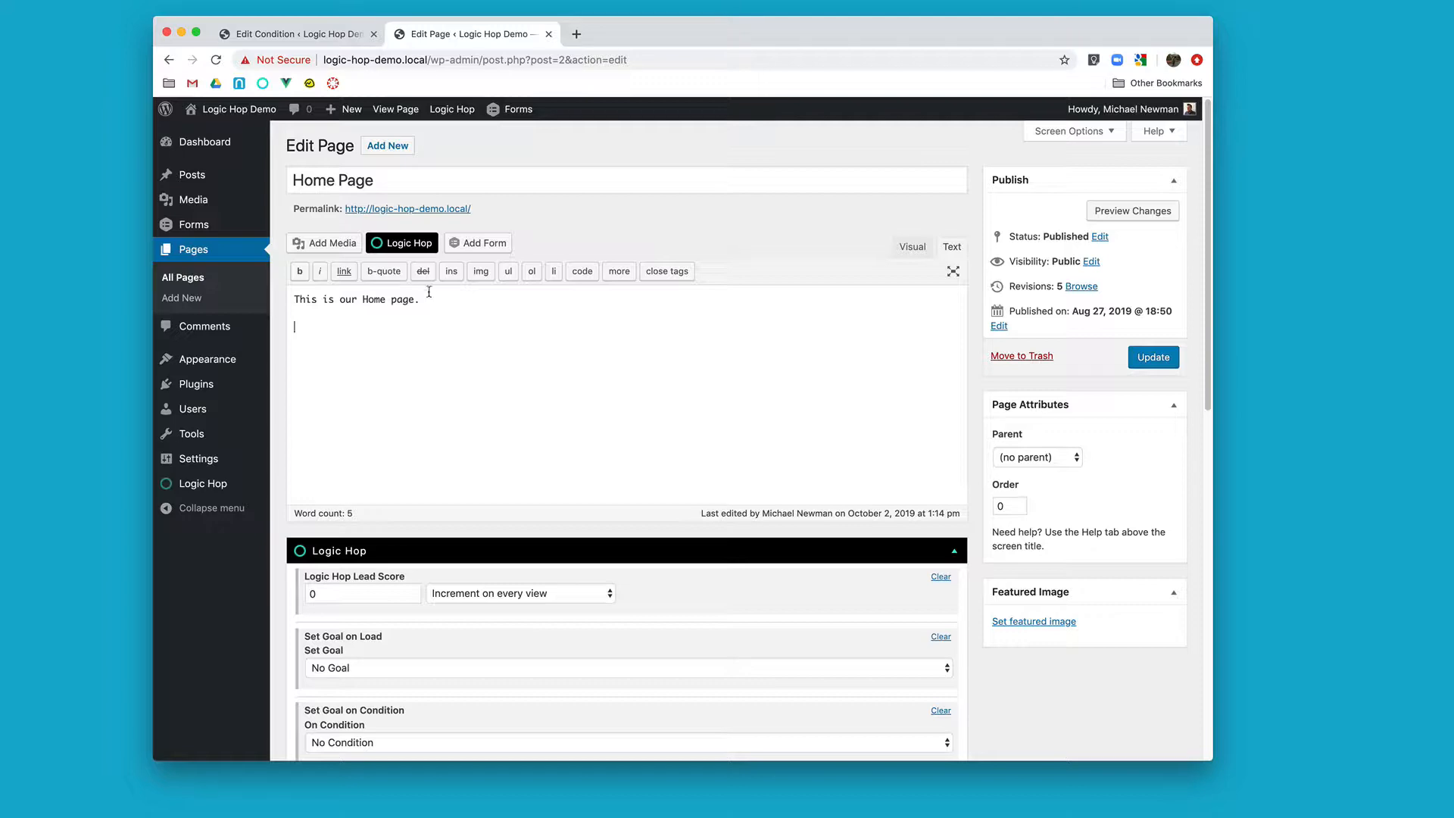
Step: Insert IF conditional logic for the condition UTM Campaign is Social below the Home Page text
click(425, 250)
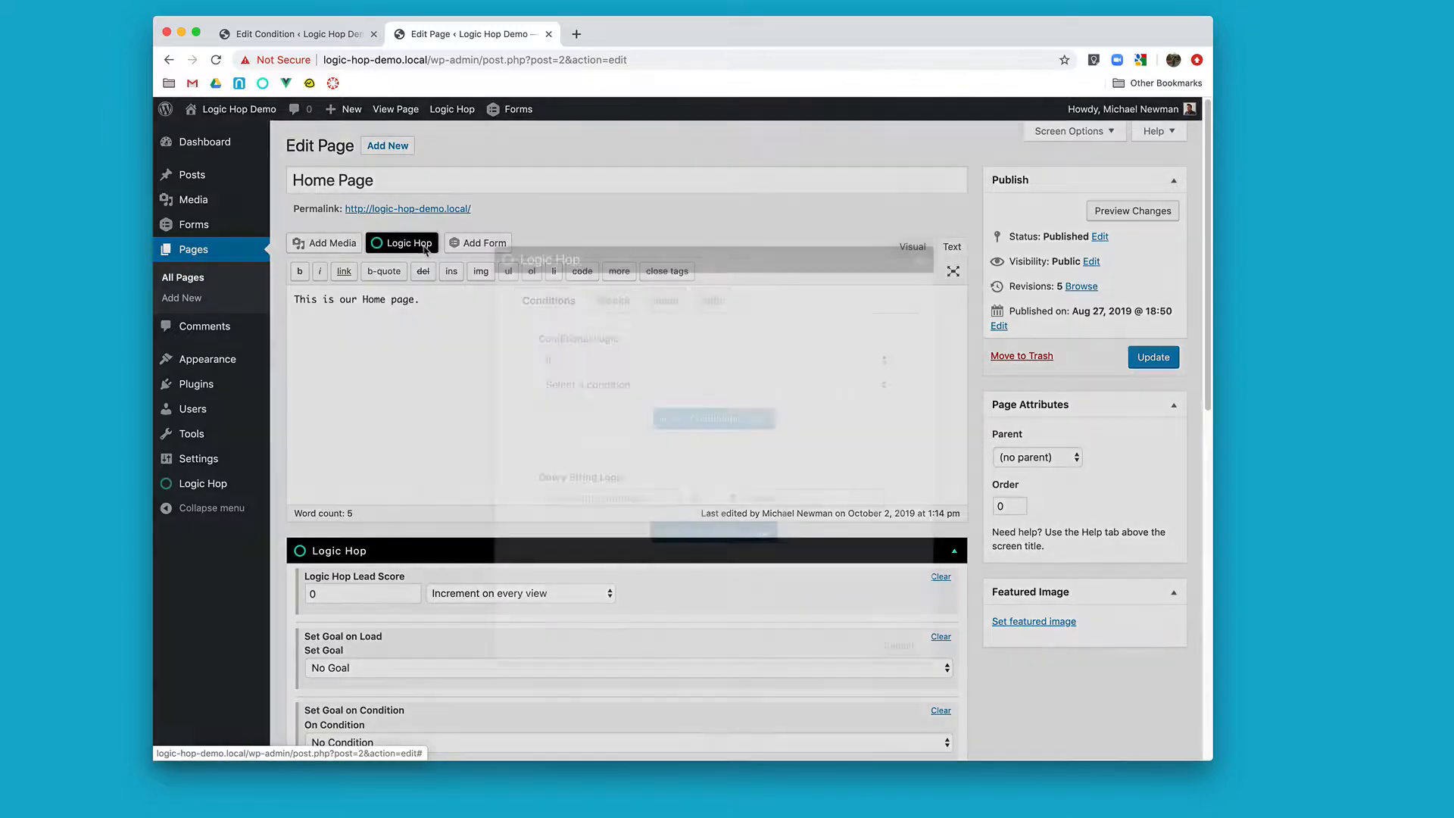
click(590, 387)
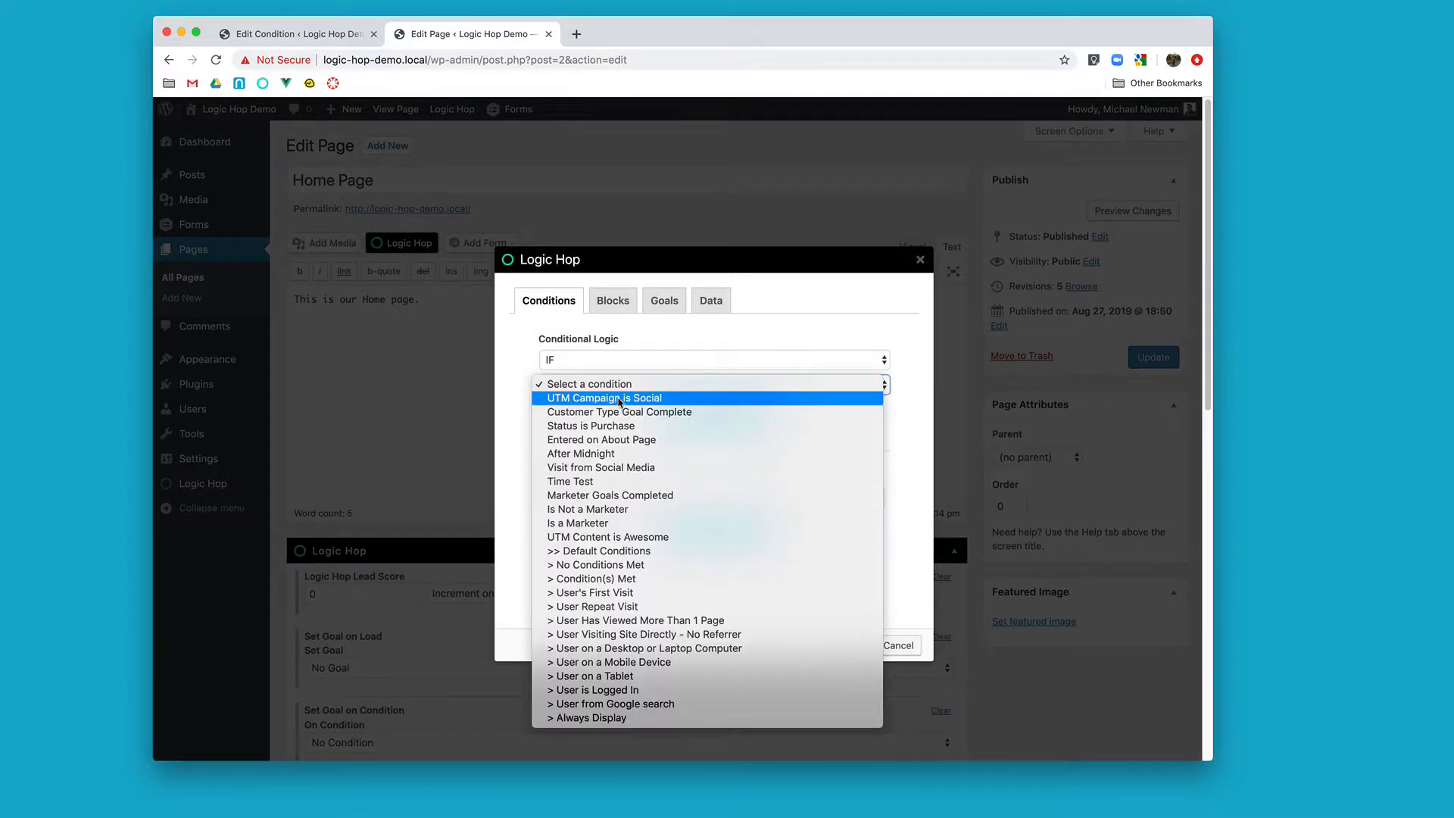
click(623, 399)
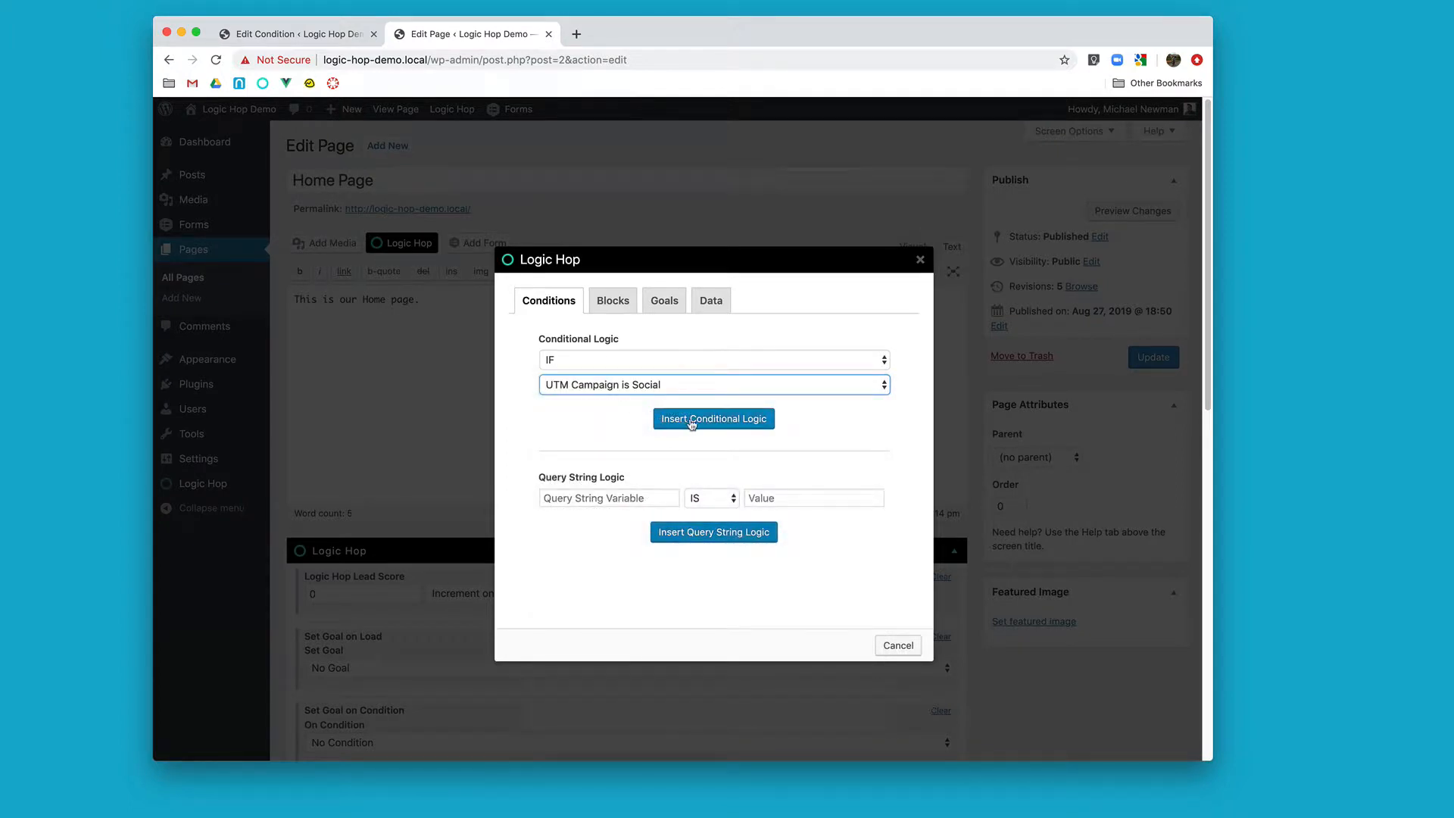
click(695, 421)
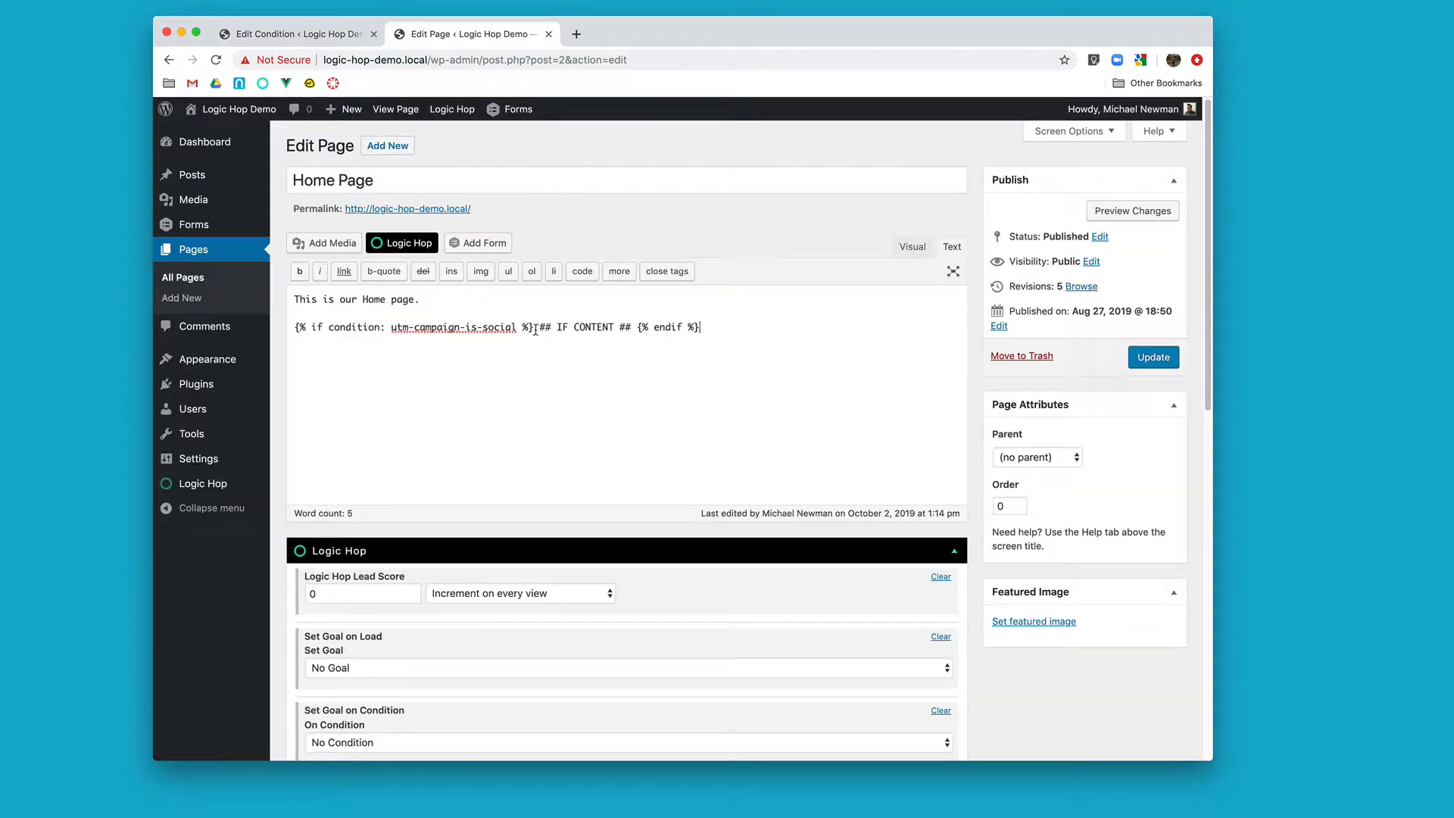
Step: Replace the condition's placeholder content with <h2>SOCIAL</h2> on its own line and update the page
drag(535, 330, 635, 330)
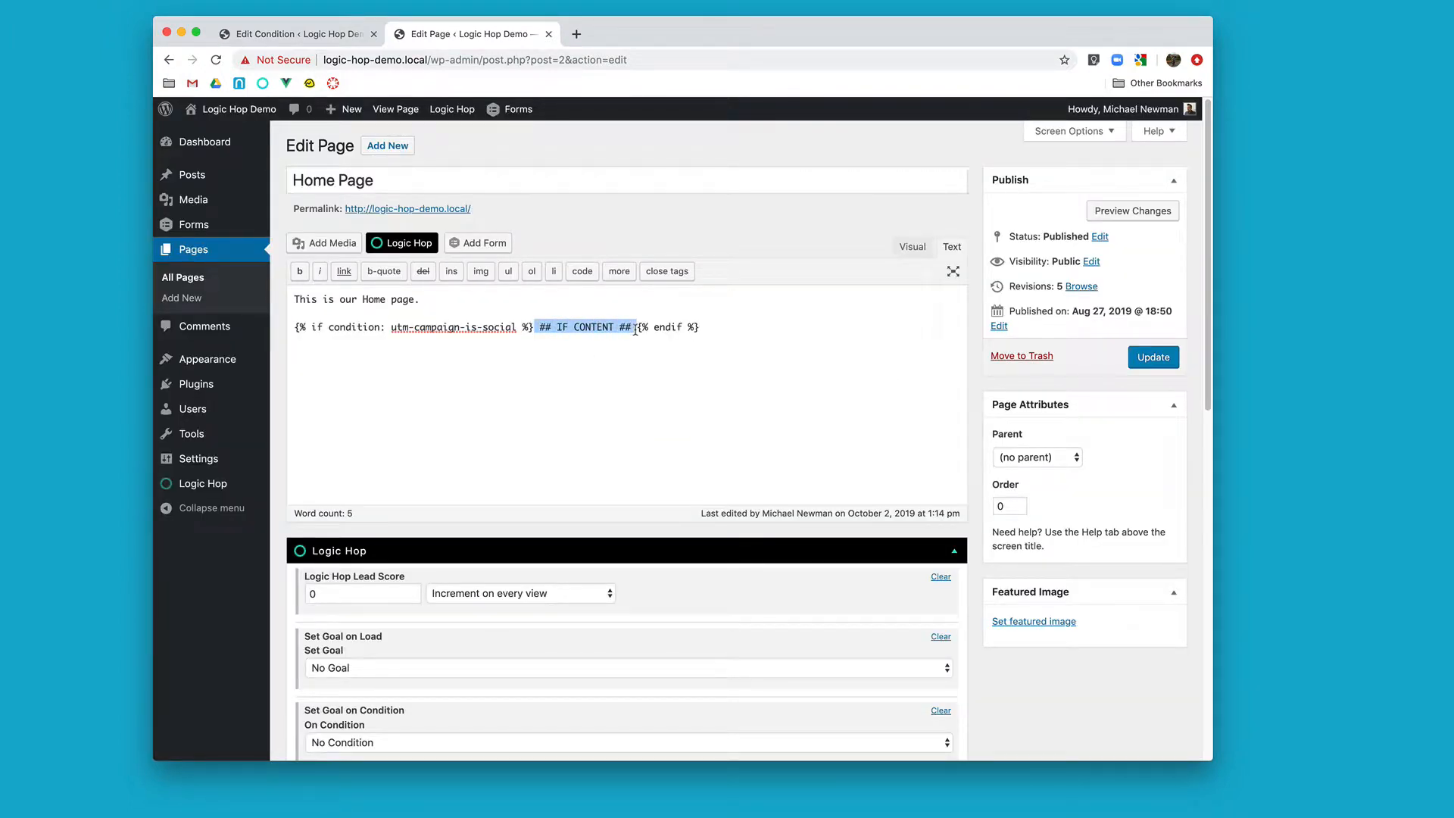
key(Return)
key(Return)
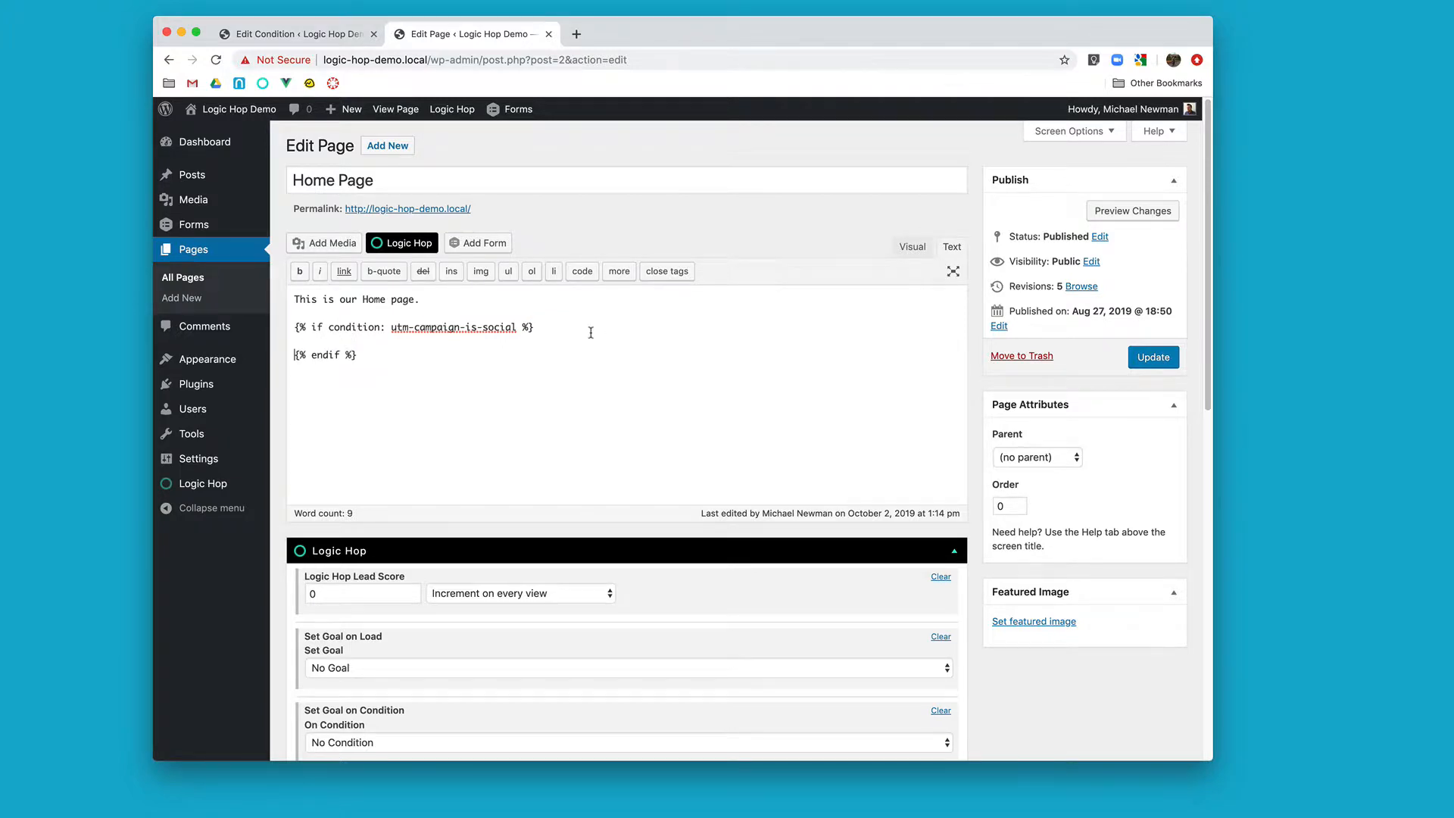
drag(537, 327, 292, 330)
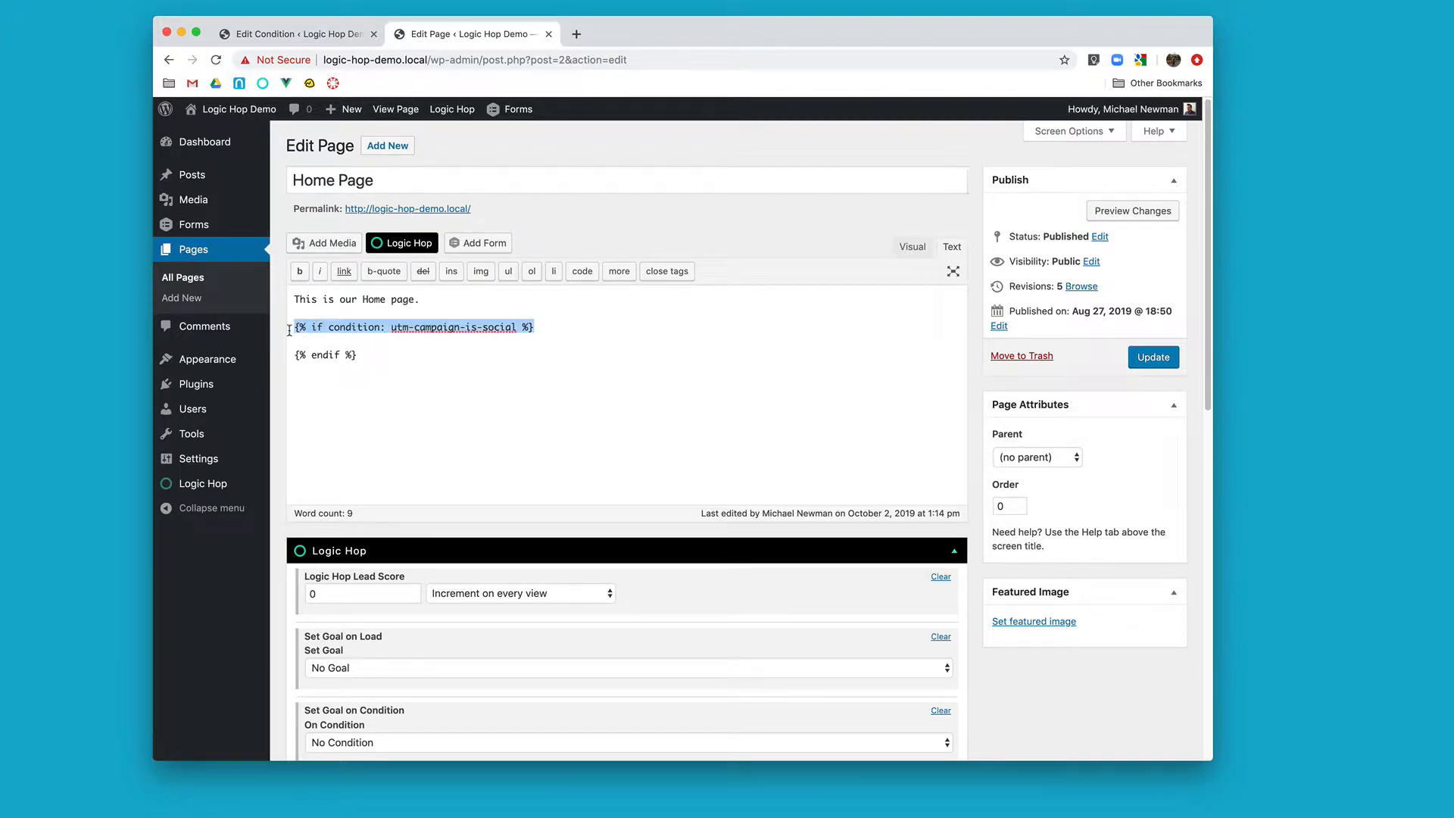
click(385, 343)
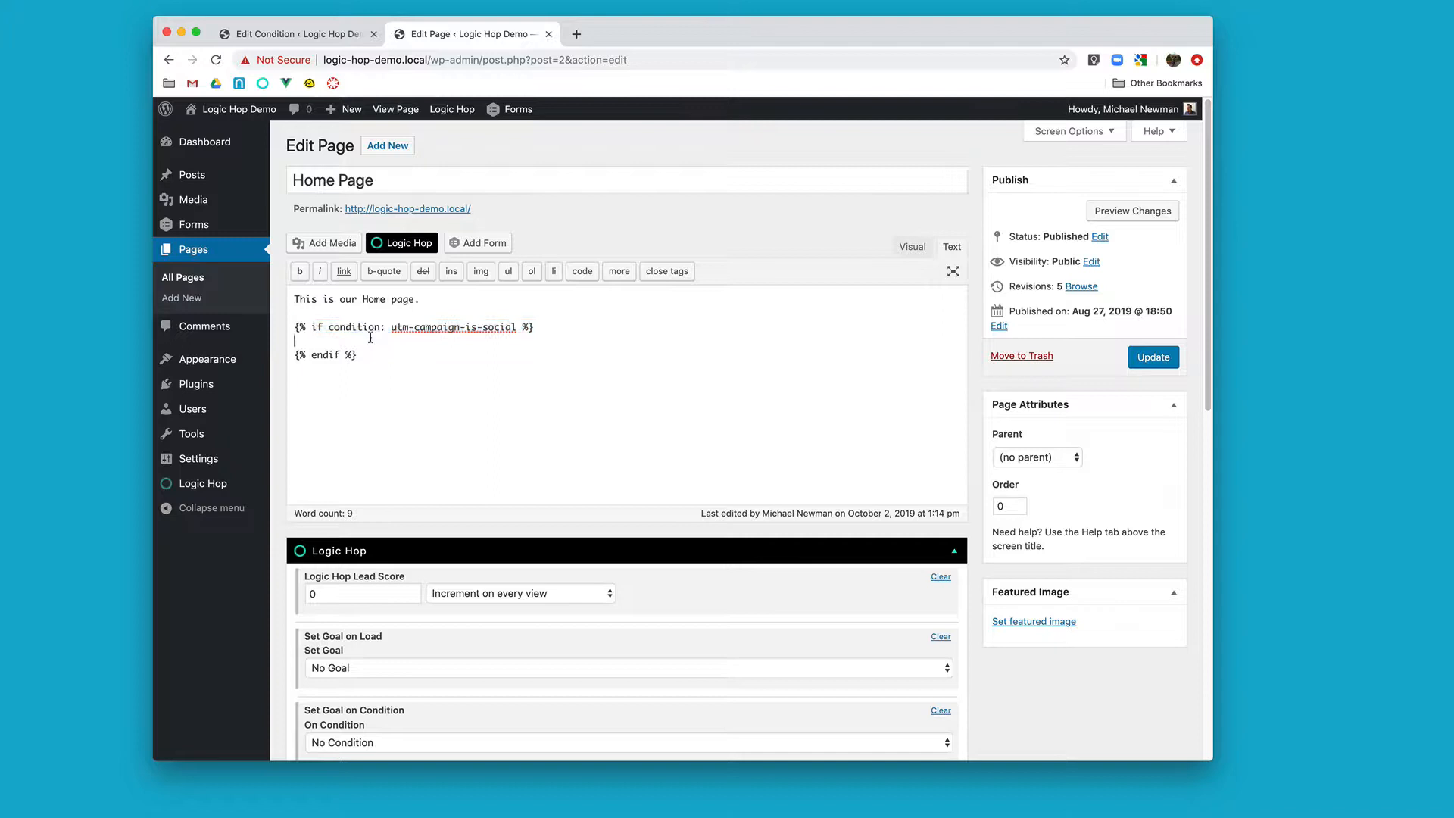
drag(362, 355, 296, 354)
click(304, 343)
text(<h2>SOCIAL</h2>)
click(1153, 357)
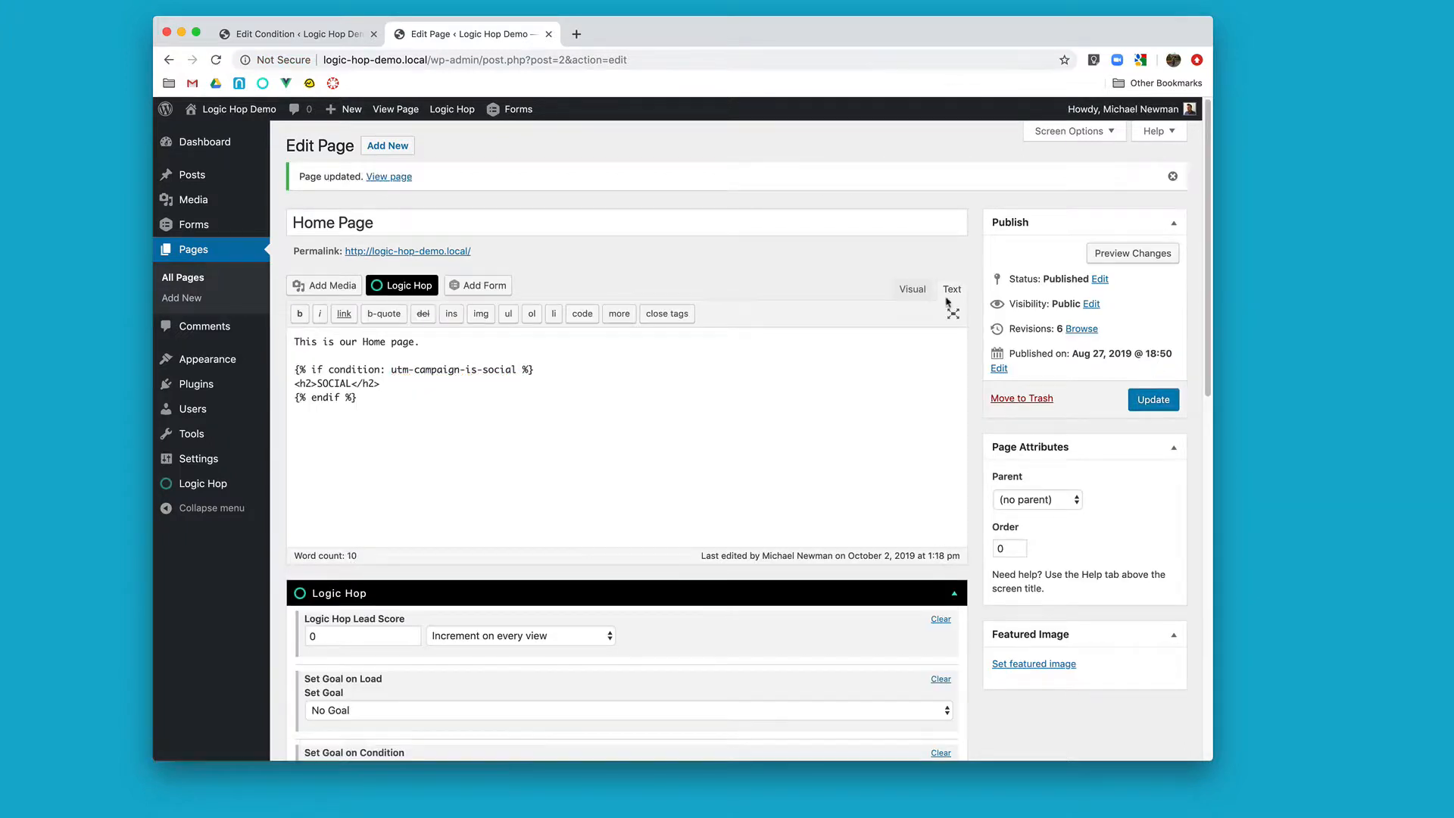
Step: Test the live home page with ?utm_campaign=social in its address, including after browsing to About and back to Home
super+click(450, 250)
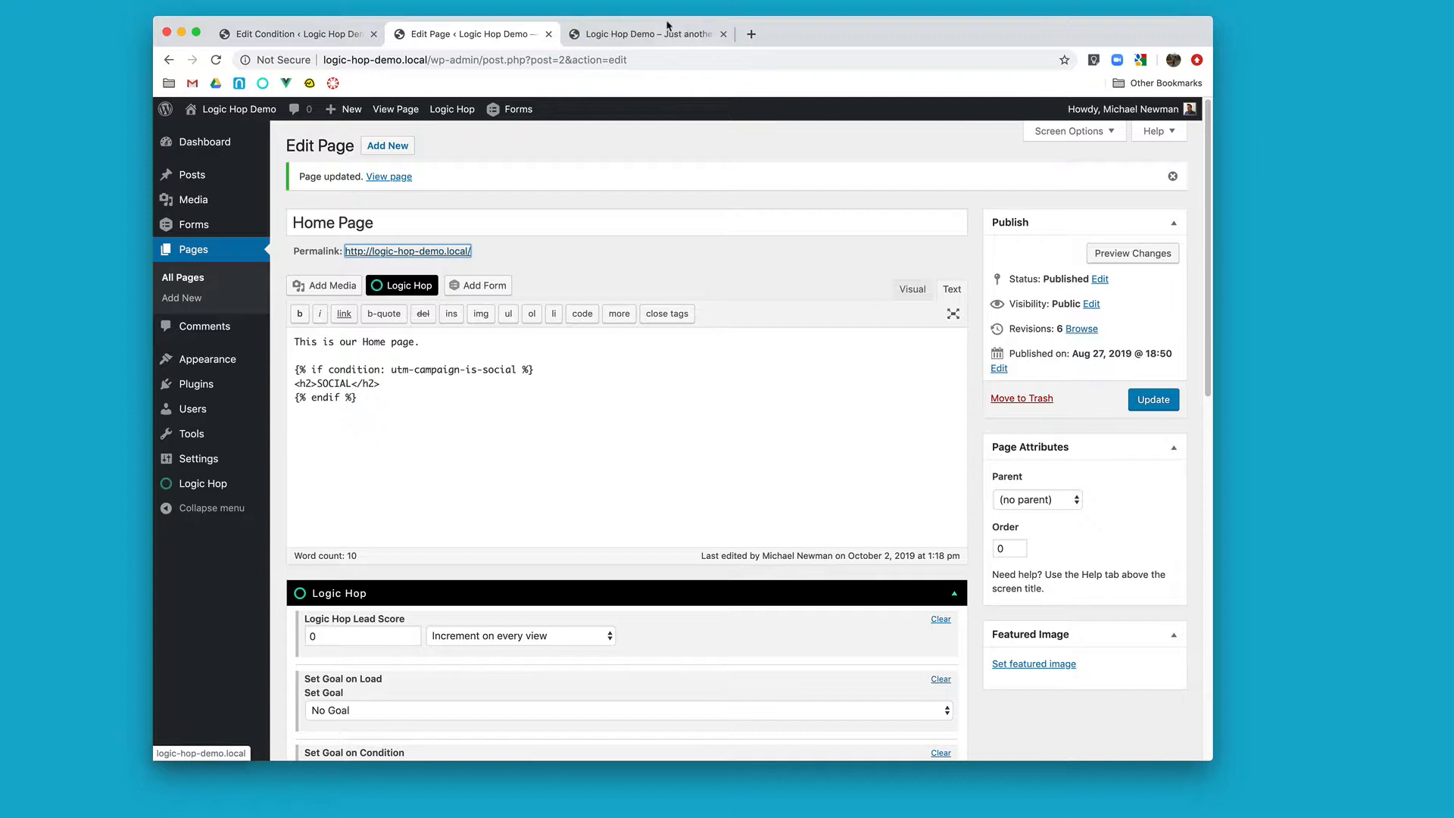
click(674, 40)
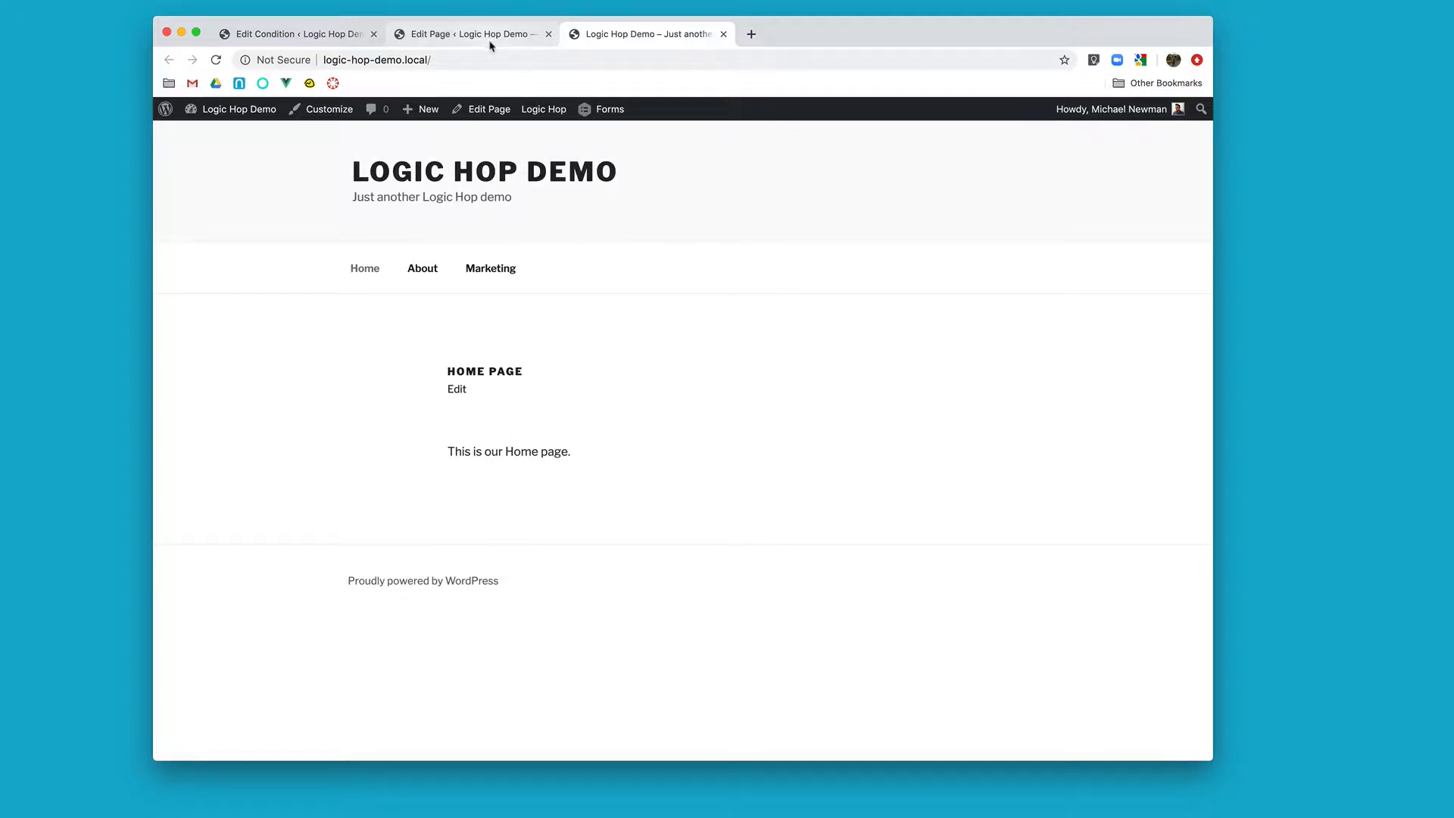
click(500, 59)
click(500, 59)
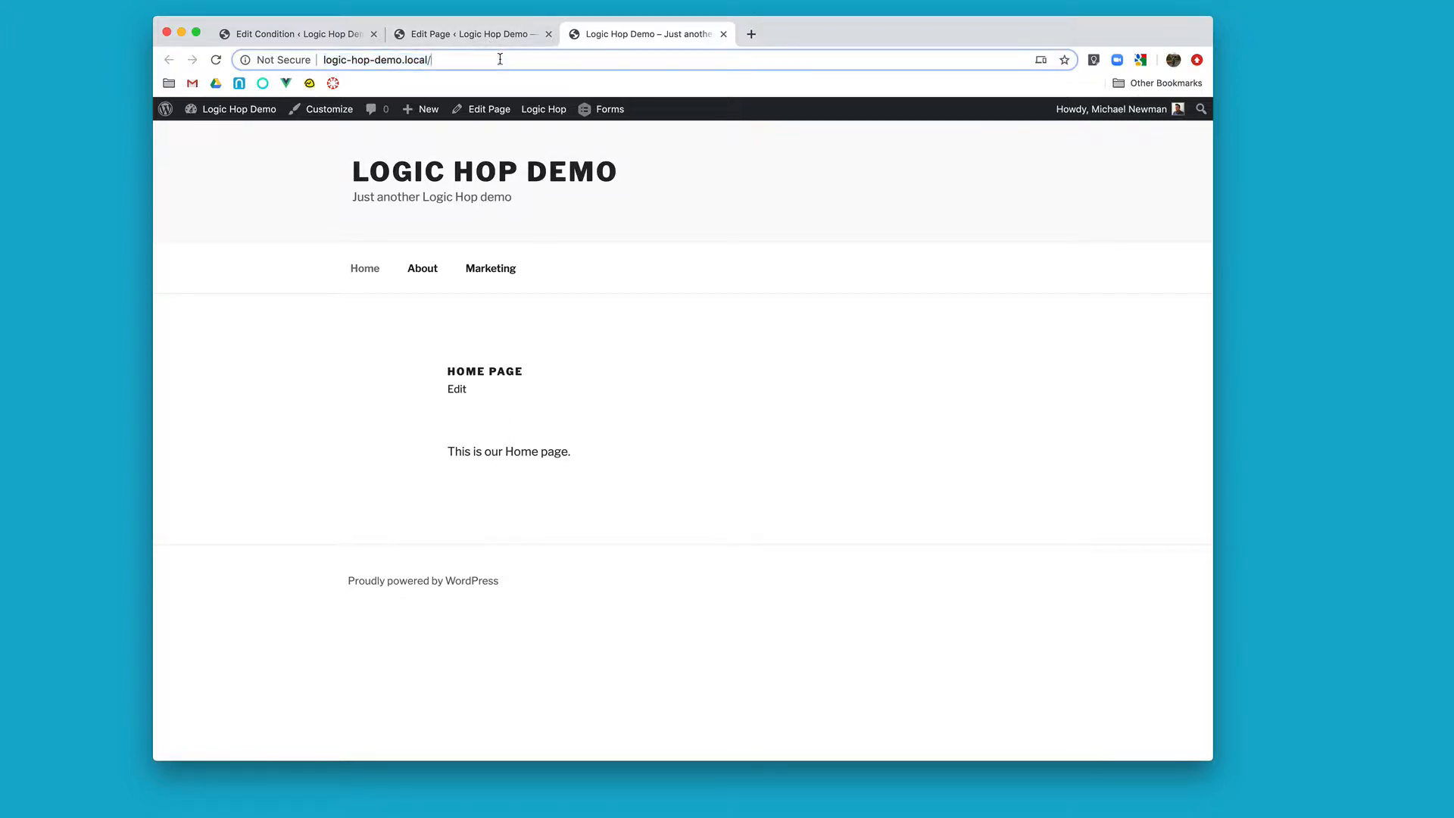
text(?utm_campaign=social)
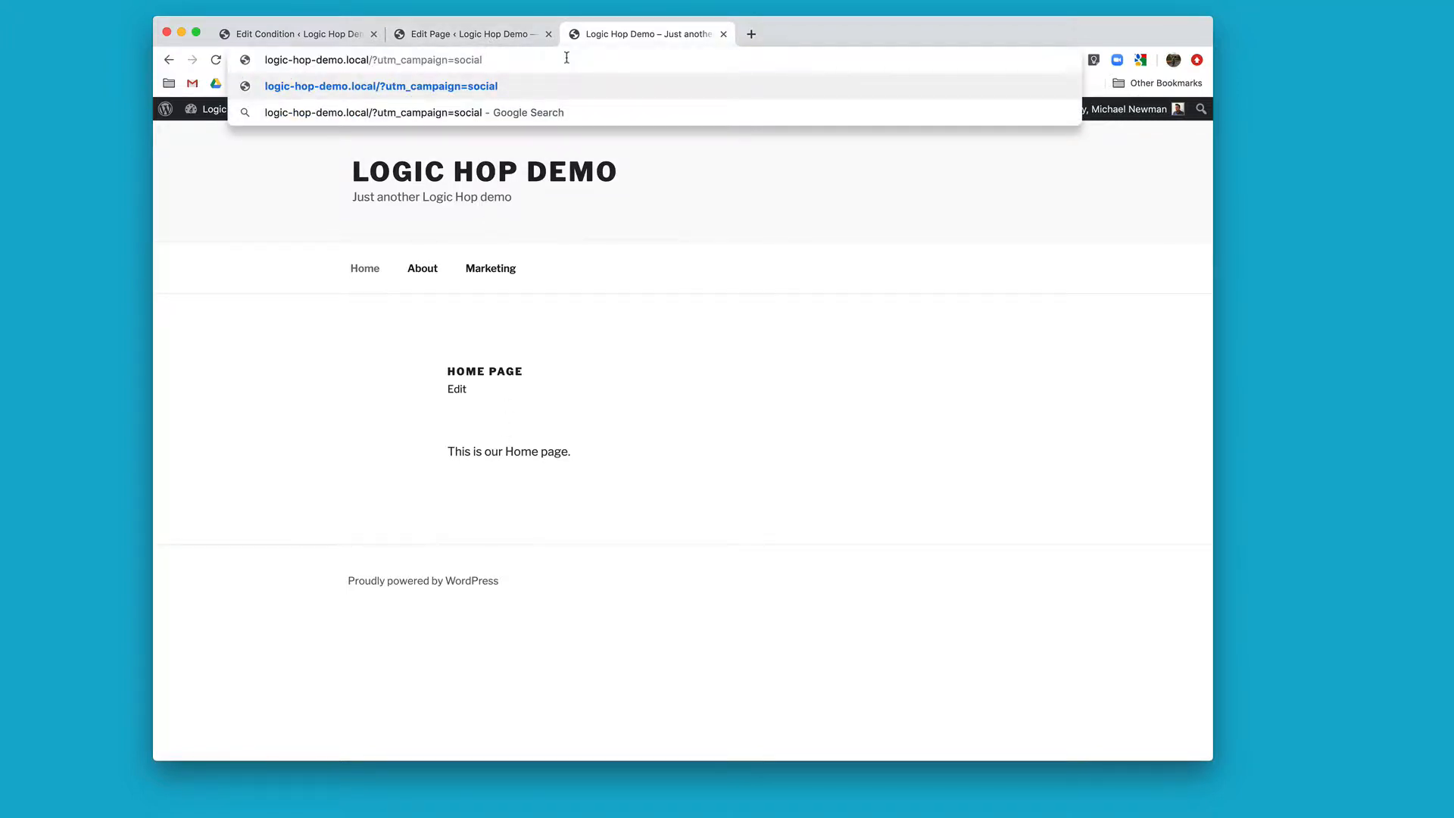
key(Return)
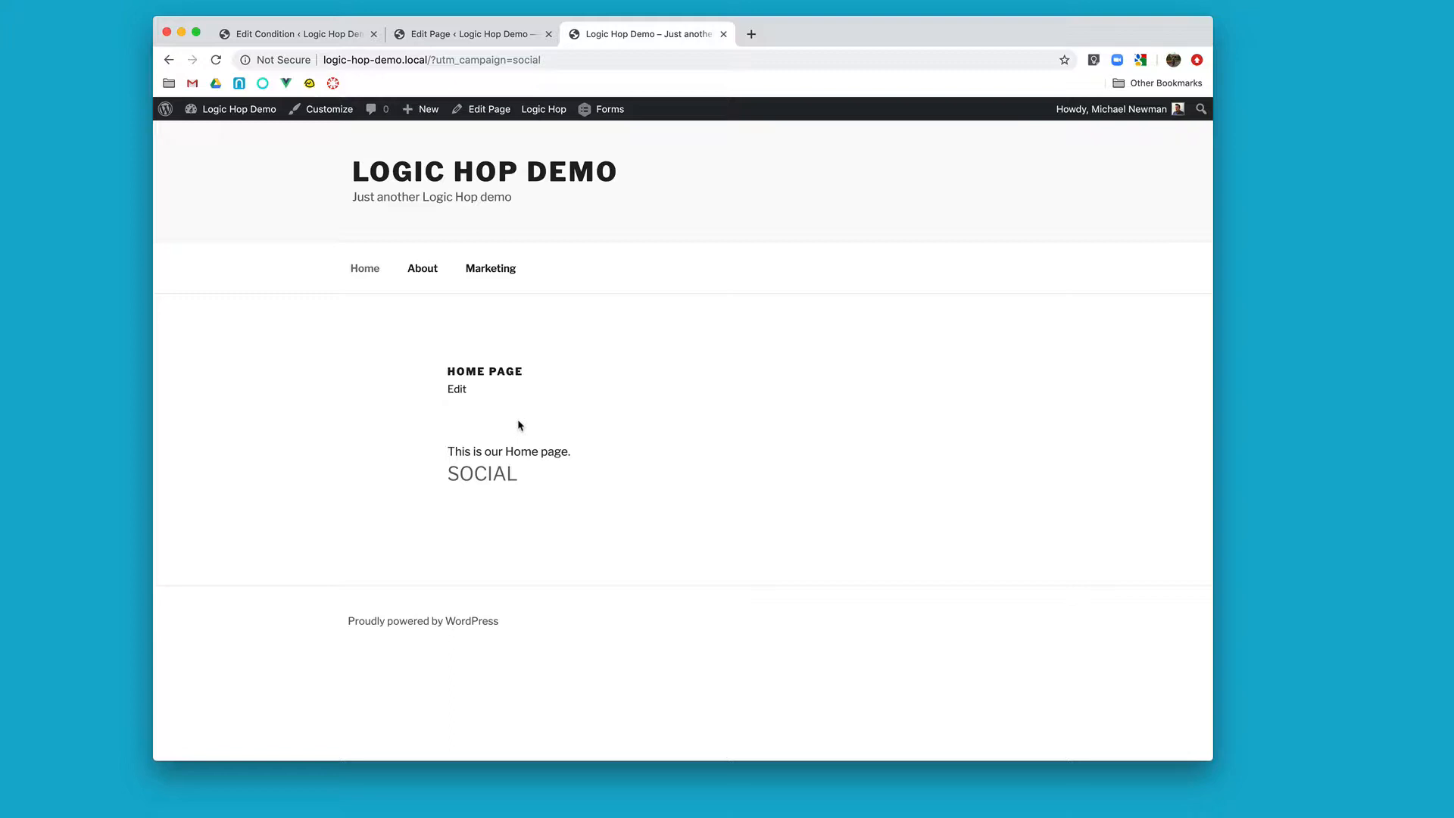
click(435, 271)
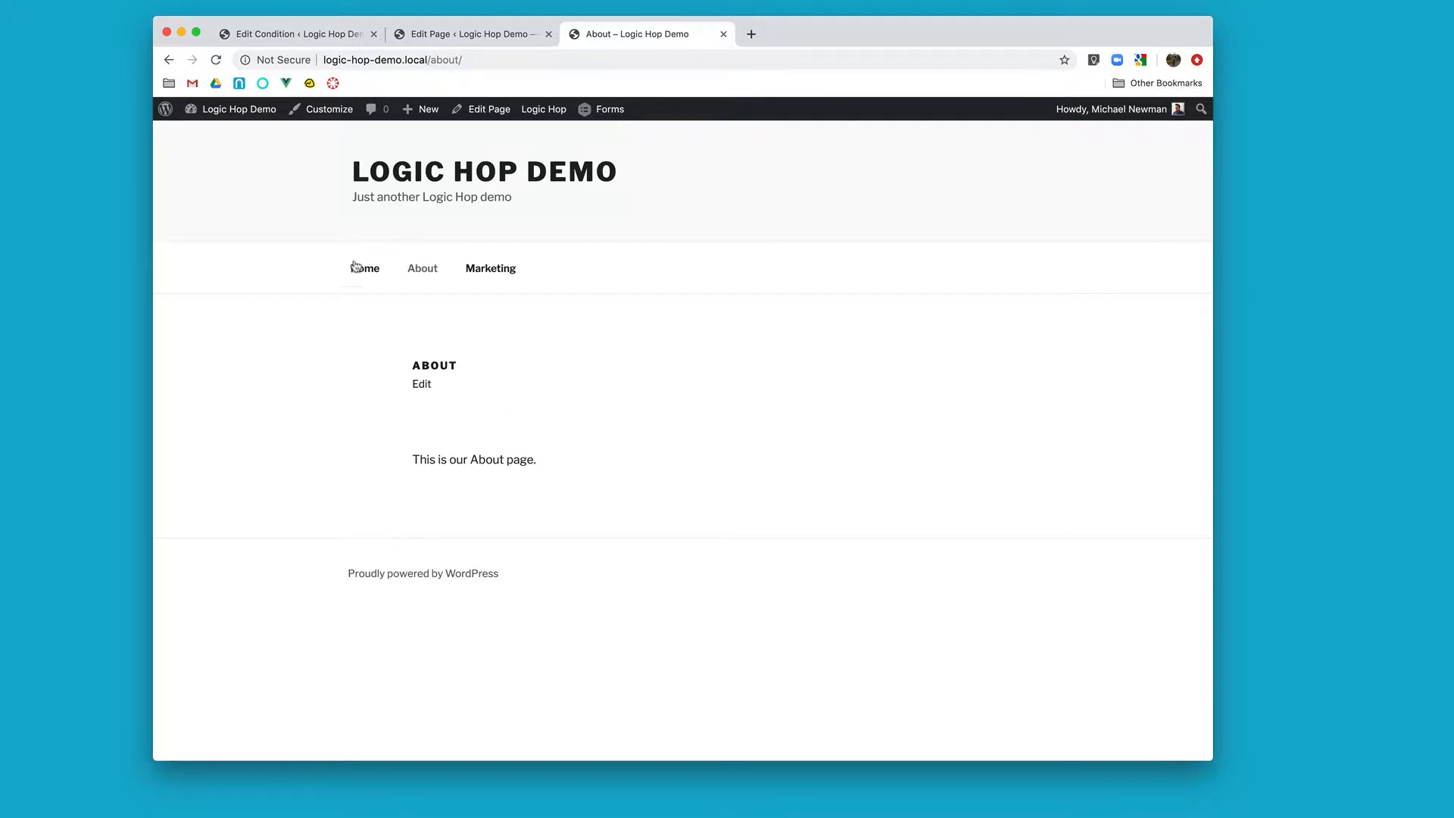
click(353, 267)
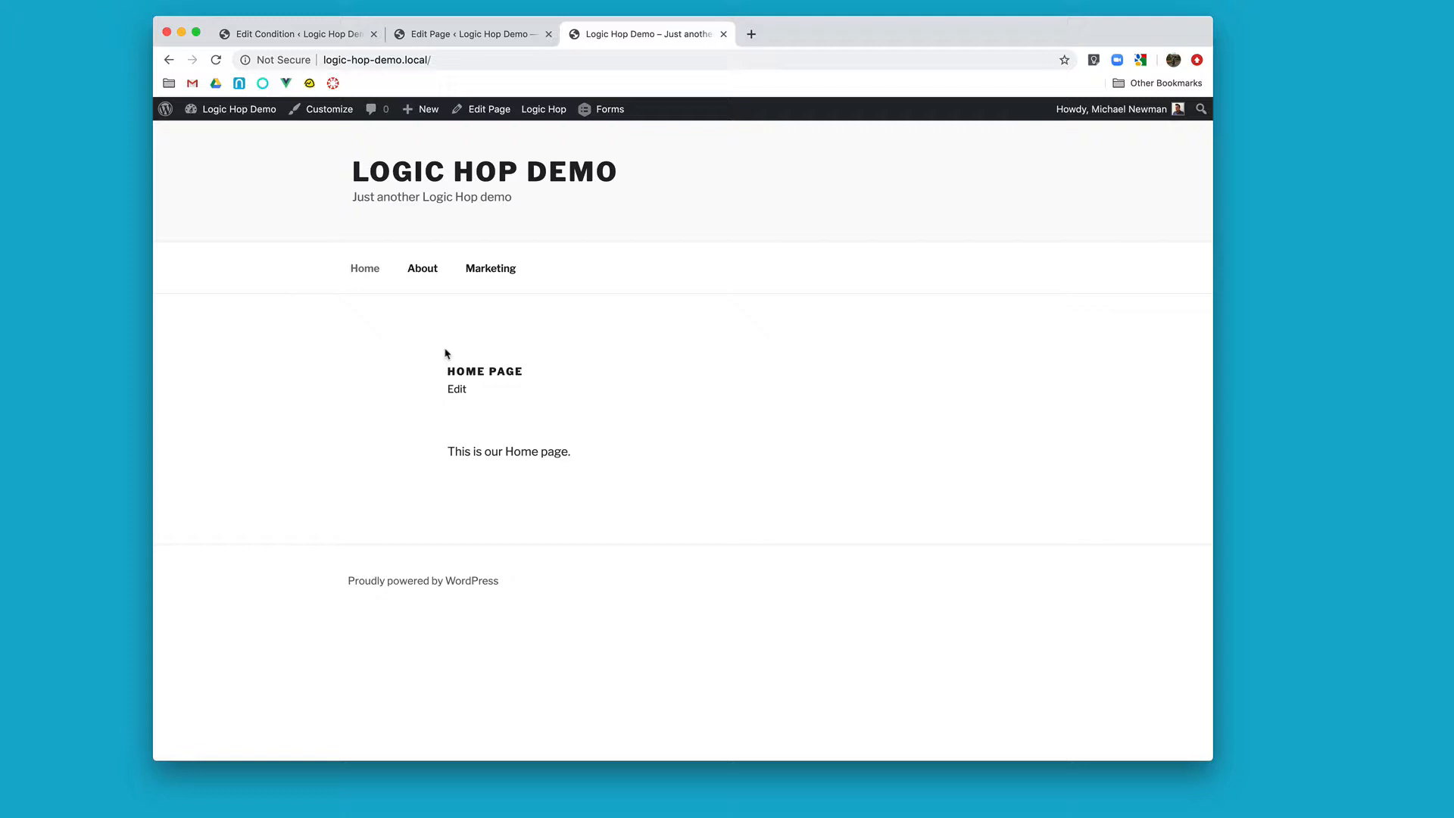
Step: Duplicate the UTM Campaign is Social condition from the Logic Hop conditions list
click(353, 38)
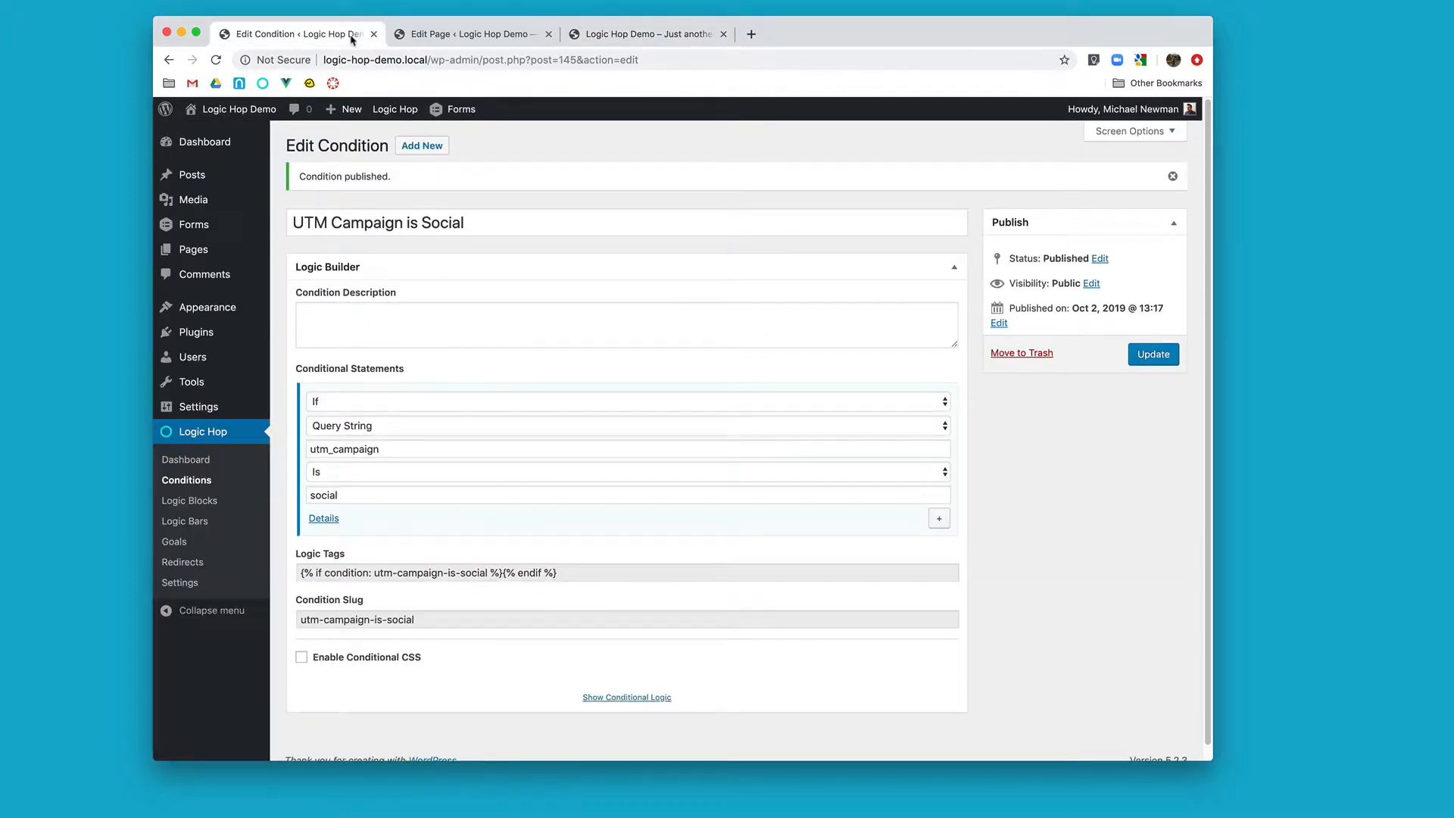
click(182, 482)
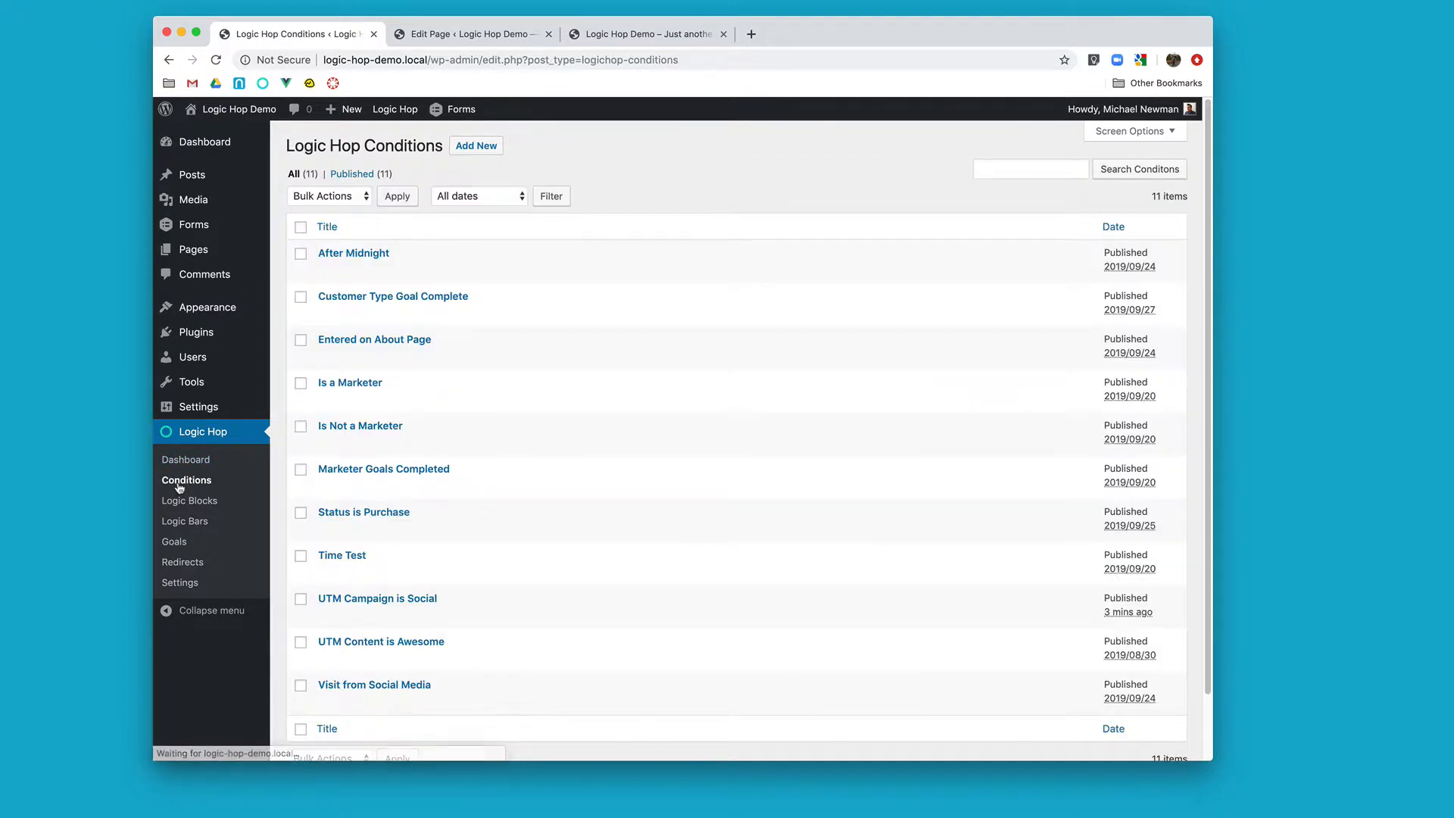
scroll(379, 471, down, 2)
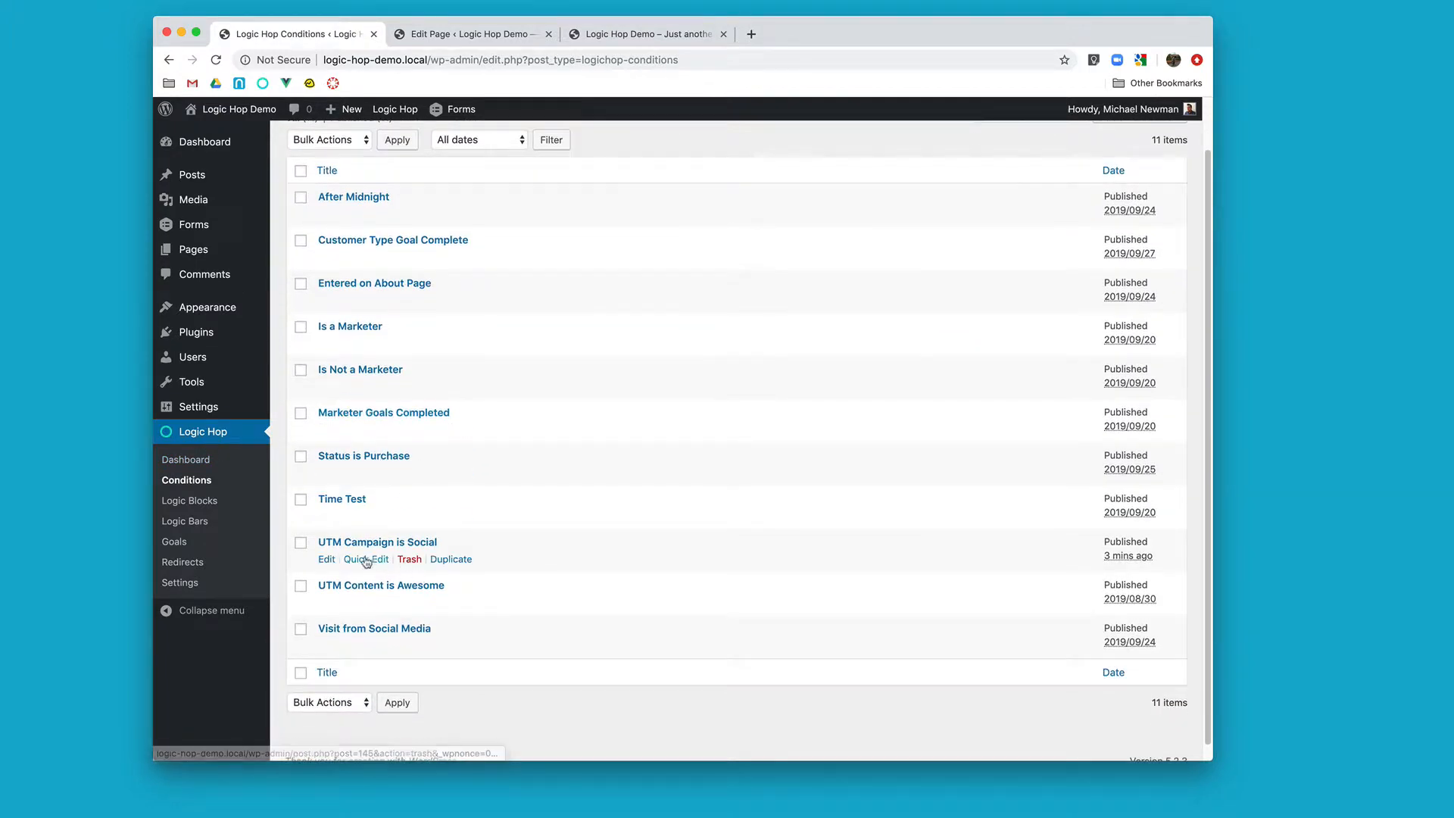
click(455, 560)
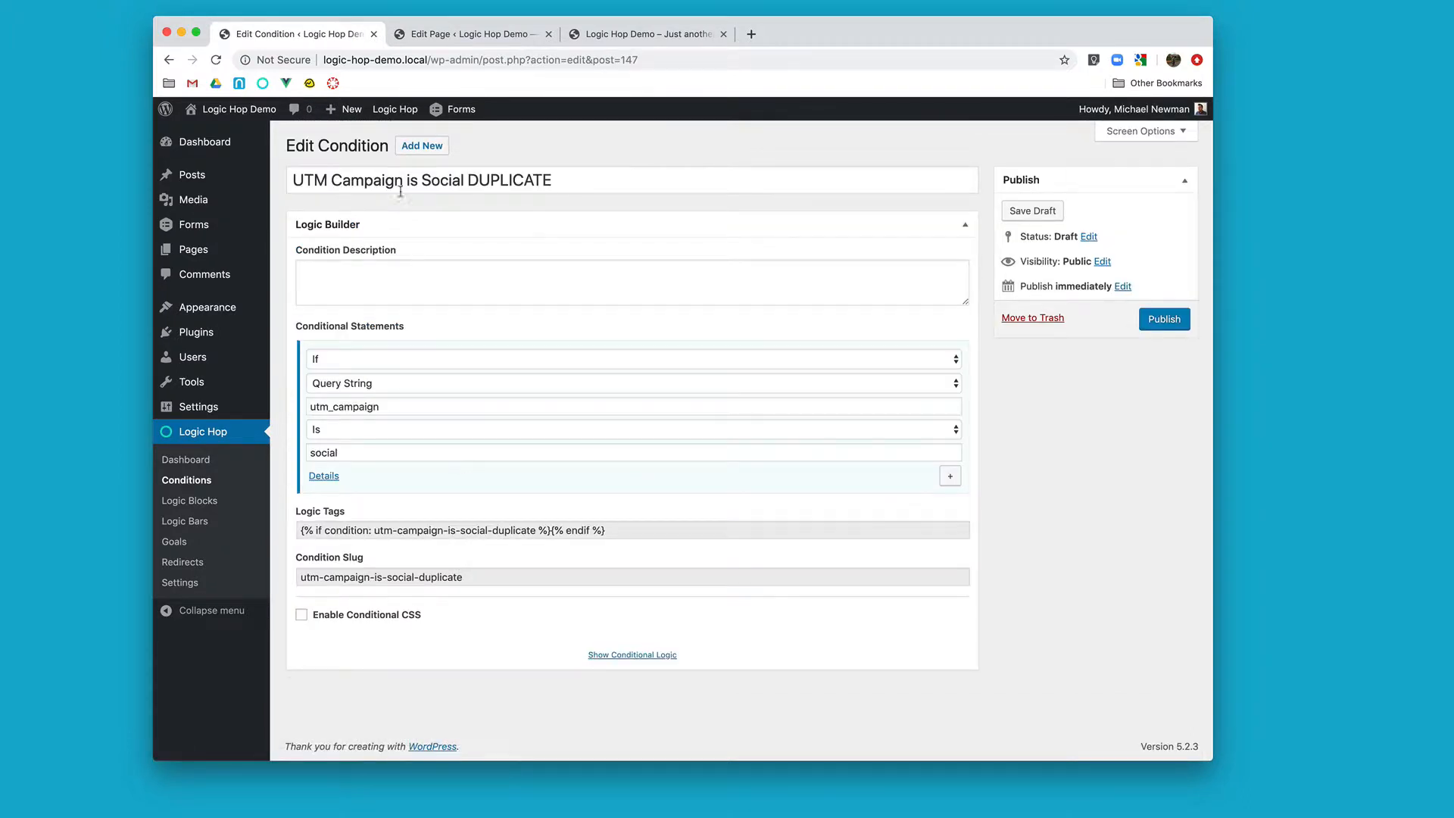
Step: Rename the duplicated condition as UTM Campaign Session is Social
click(406, 182)
text(Sess)
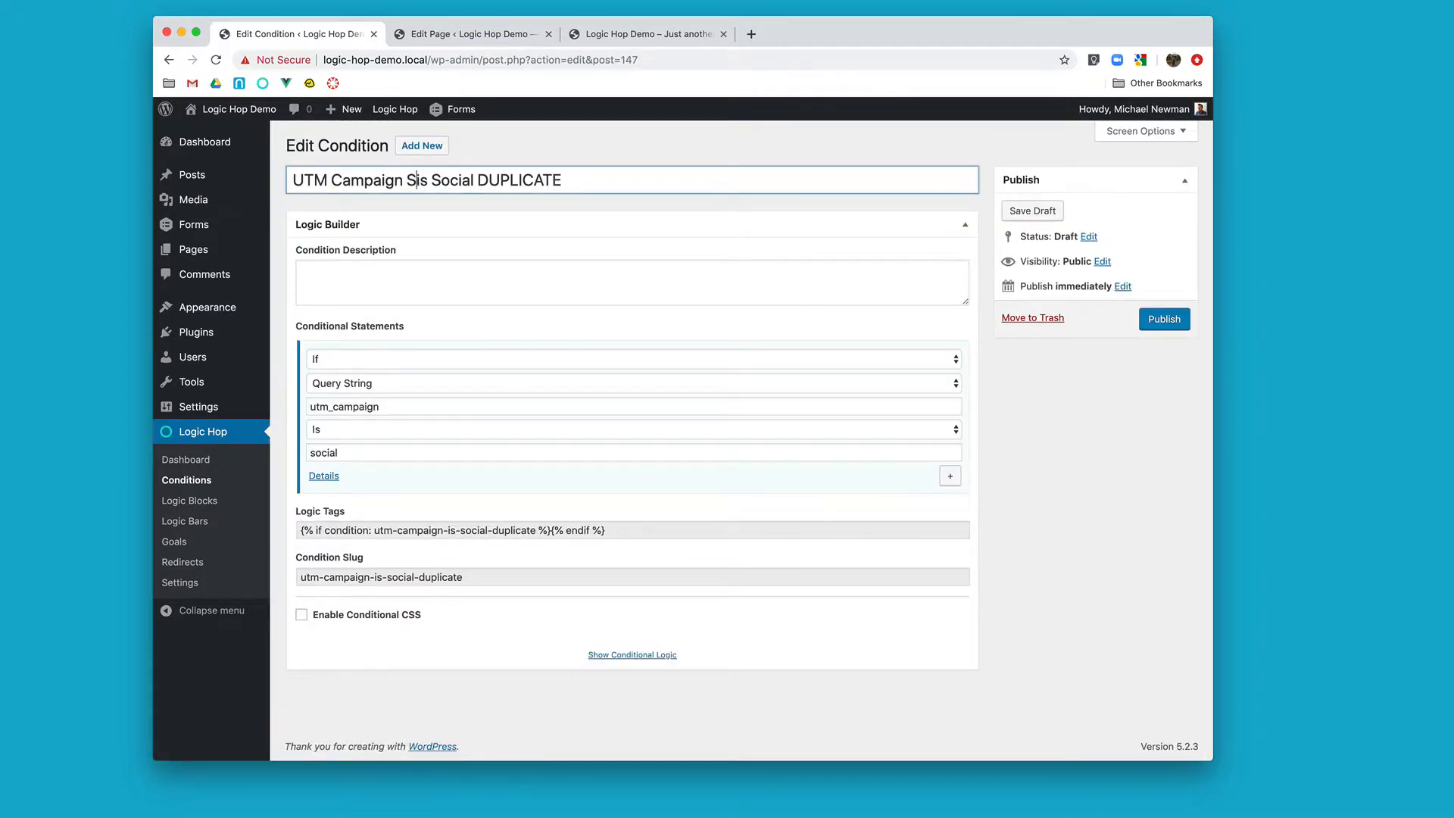
text(ion)
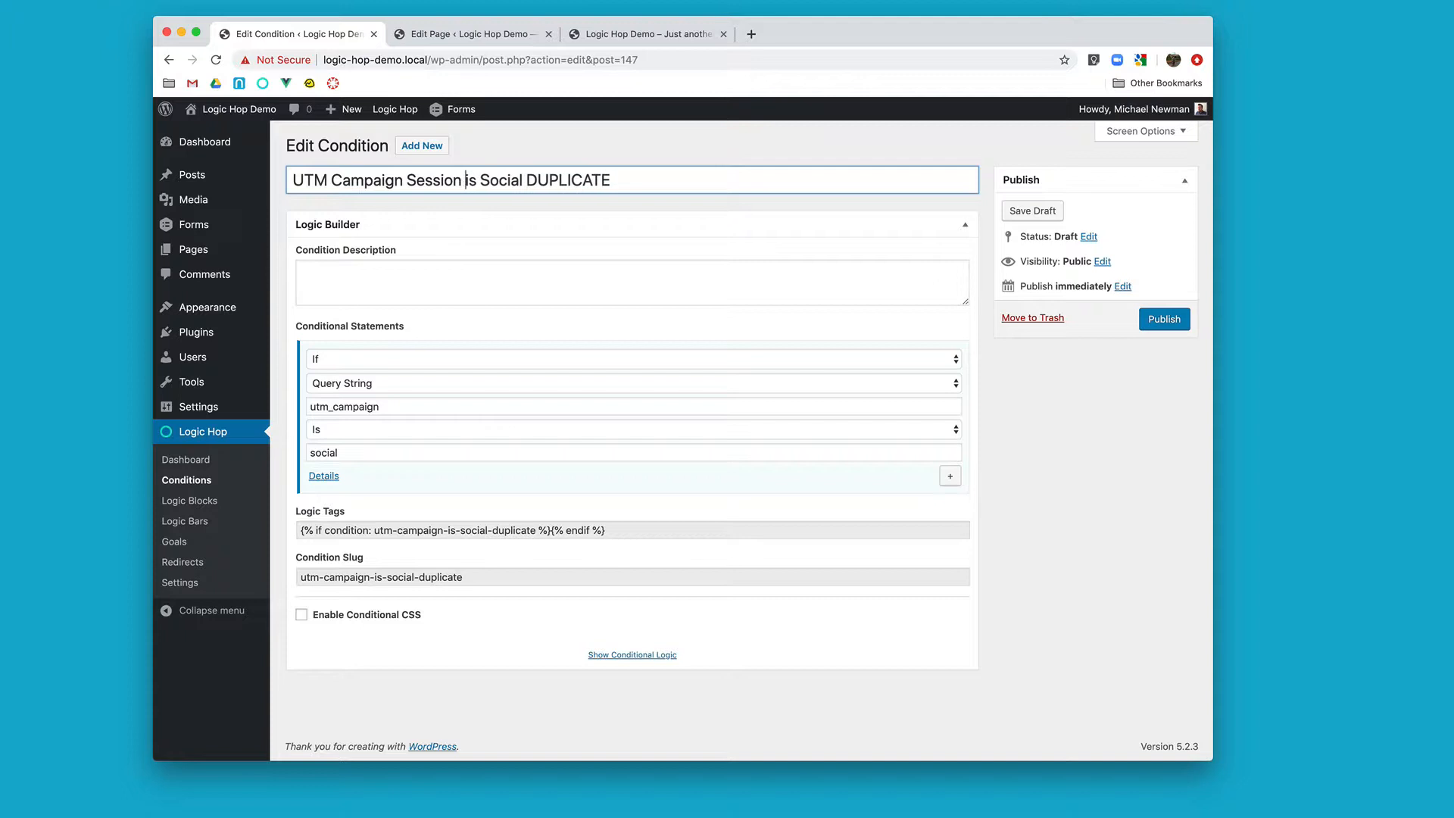
drag(523, 181, 700, 180)
key(BackSpace)
Step: Set the condition to Query String Session with variable utm_campaign Is social, and publish it
double_click(432, 406)
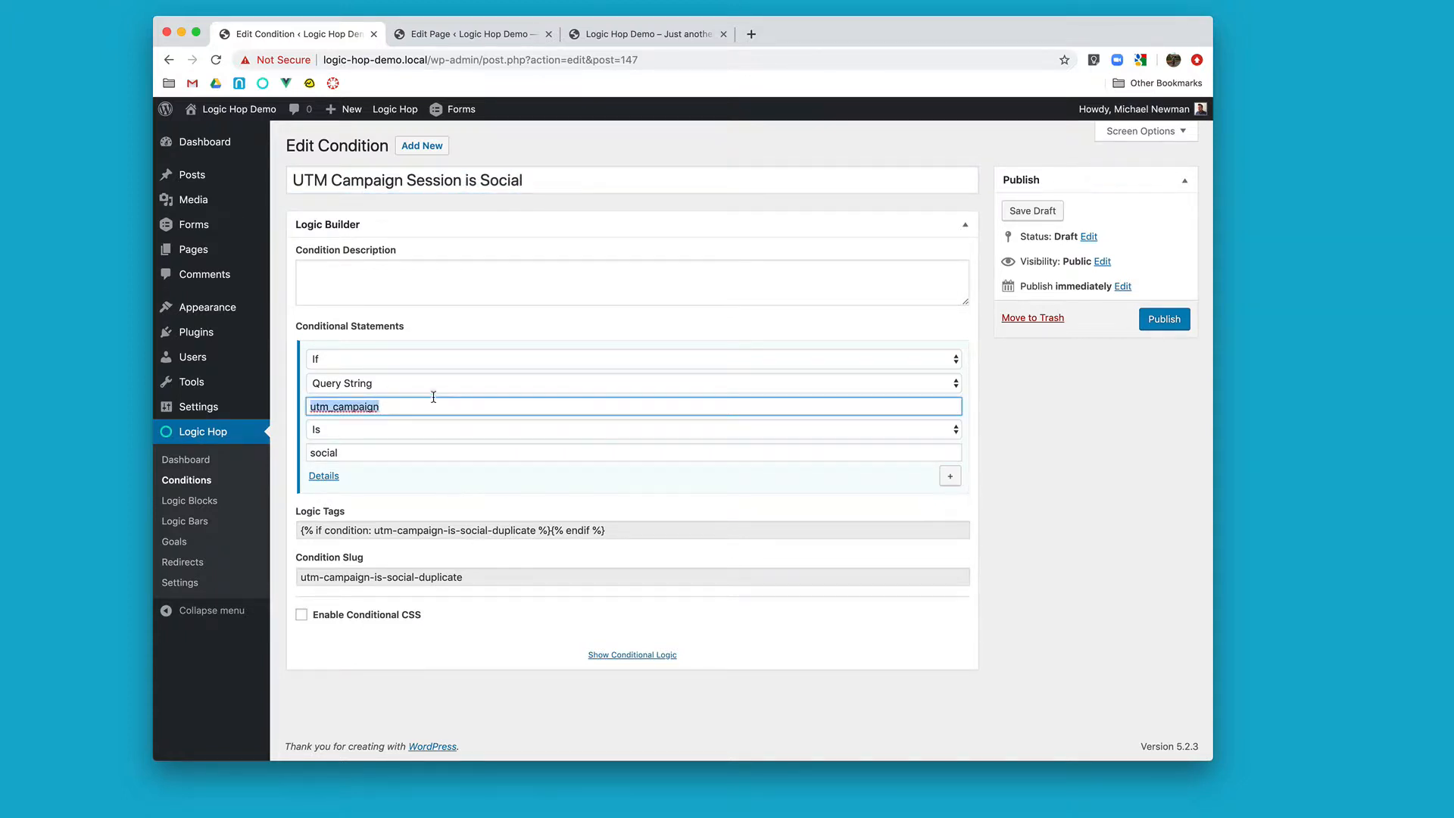
click(449, 384)
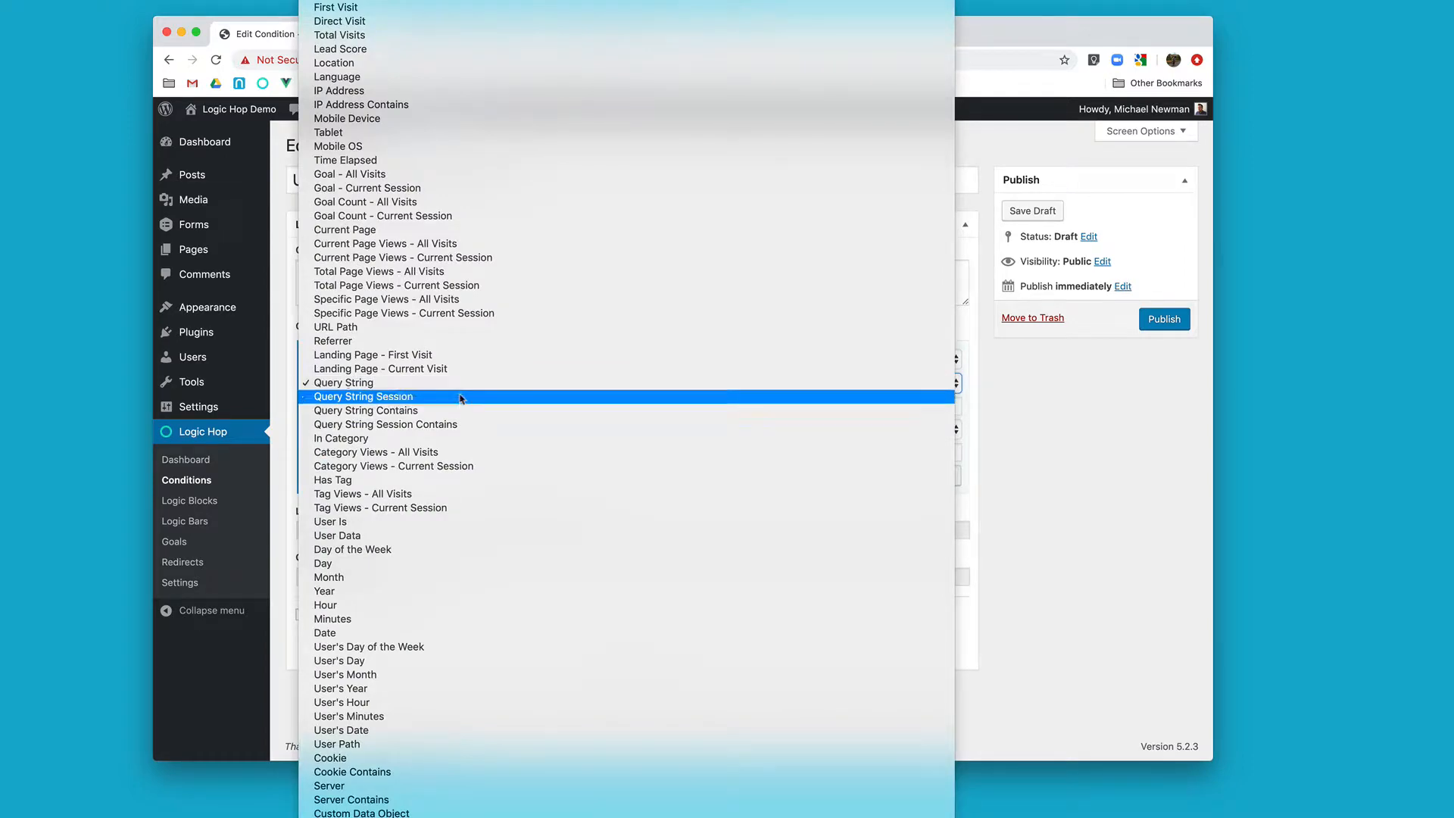
click(463, 402)
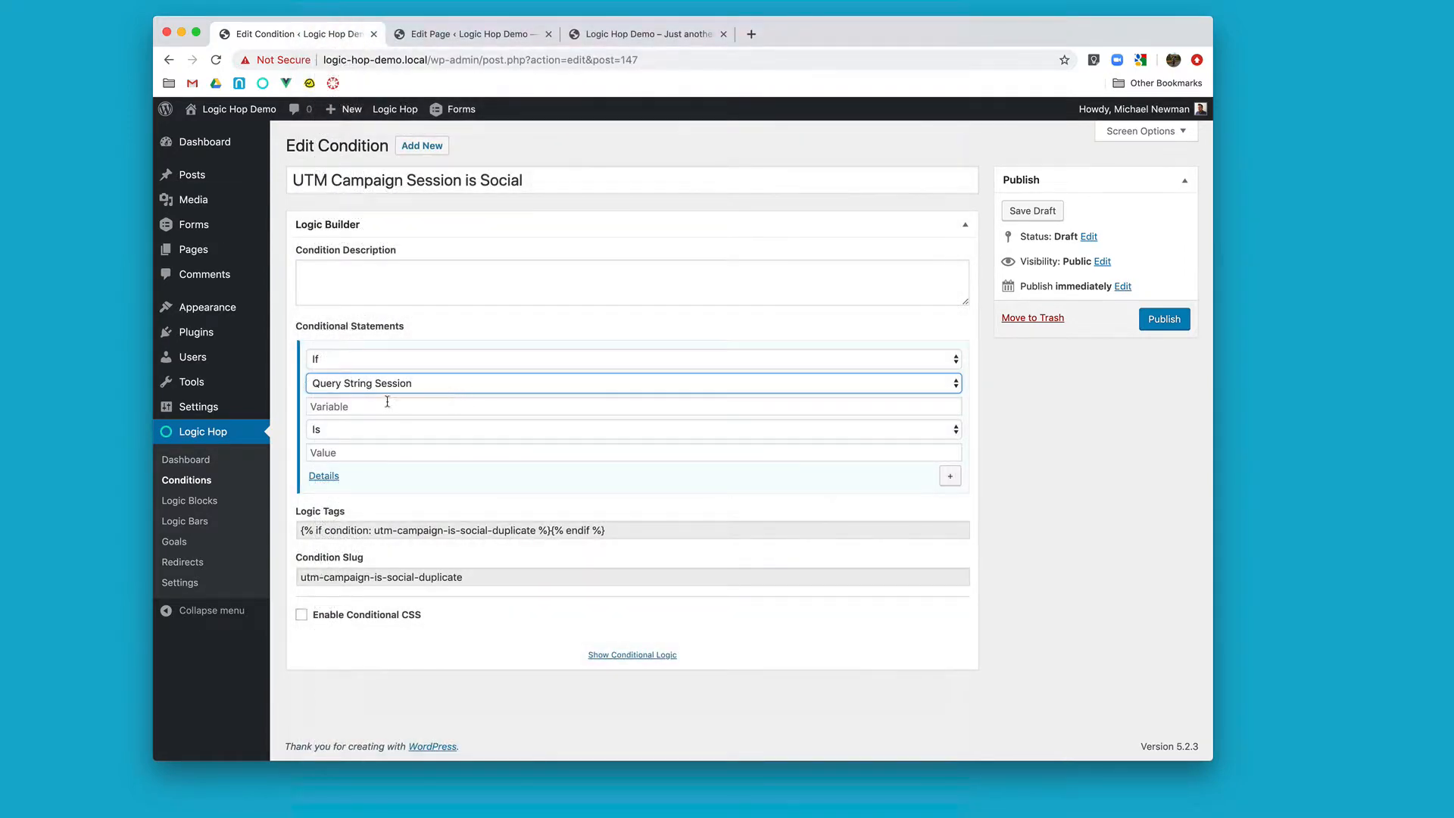
click(343, 407)
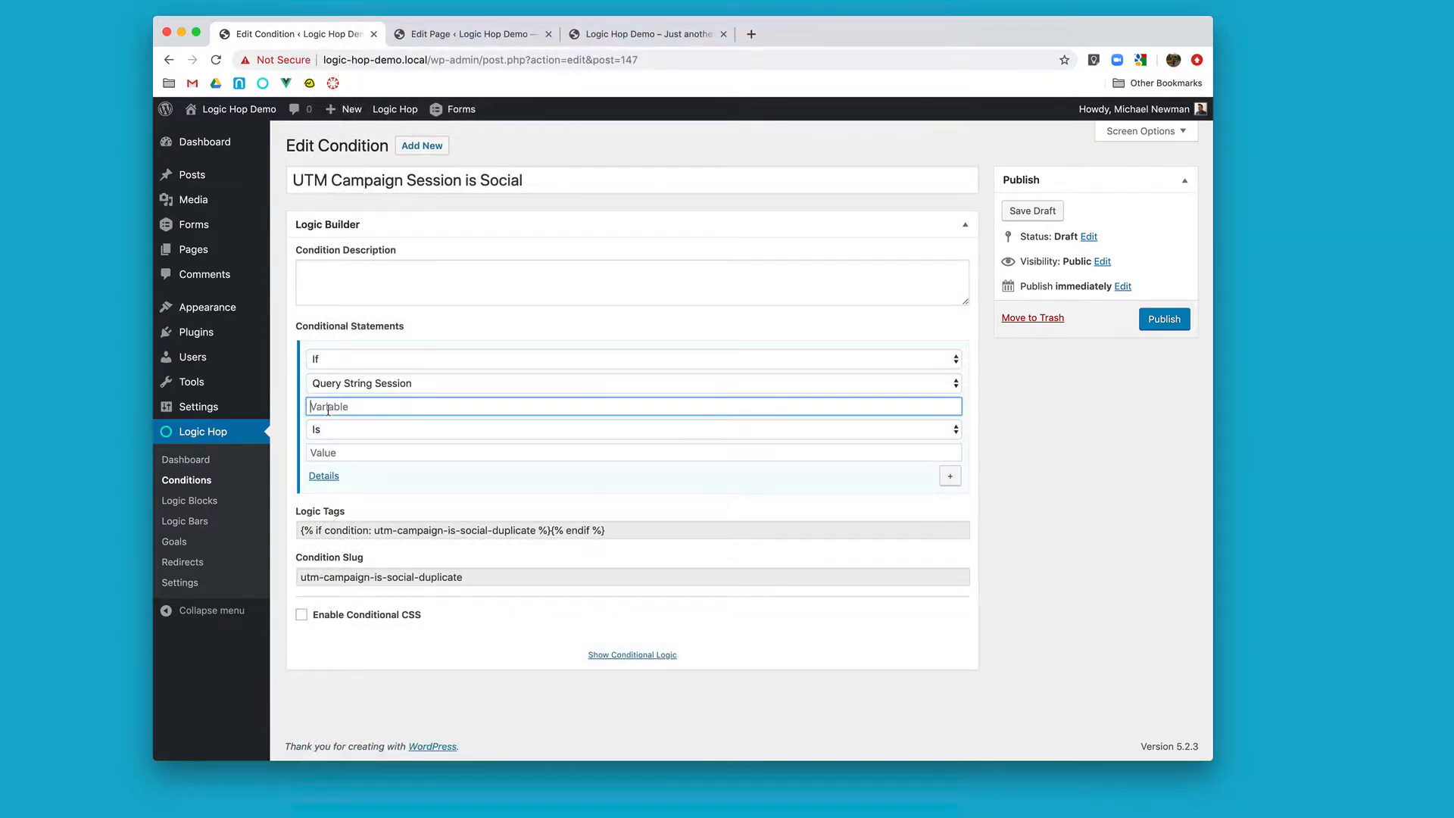
text(utm_campaign)
click(356, 453)
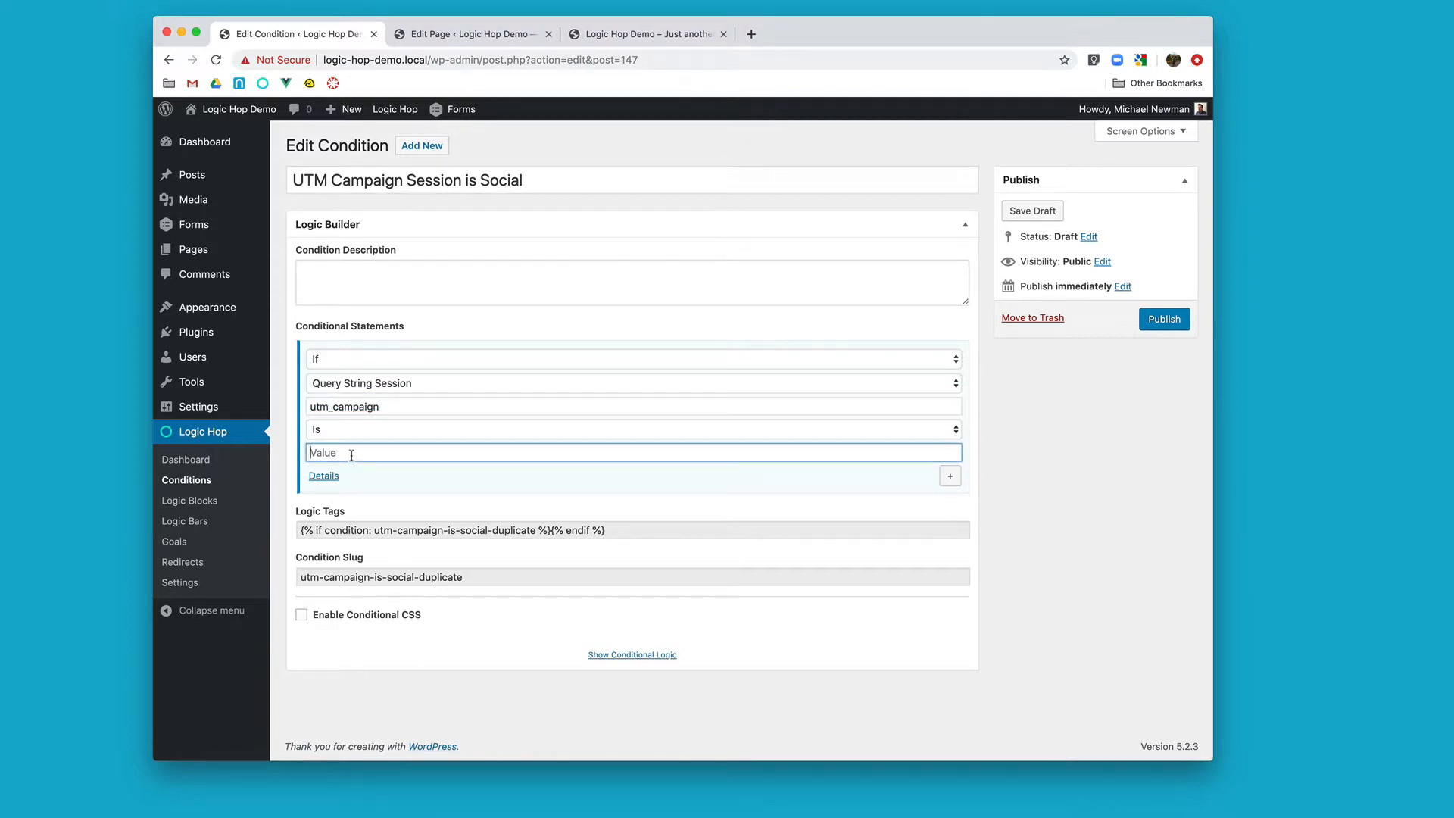
text(social)
click(1151, 319)
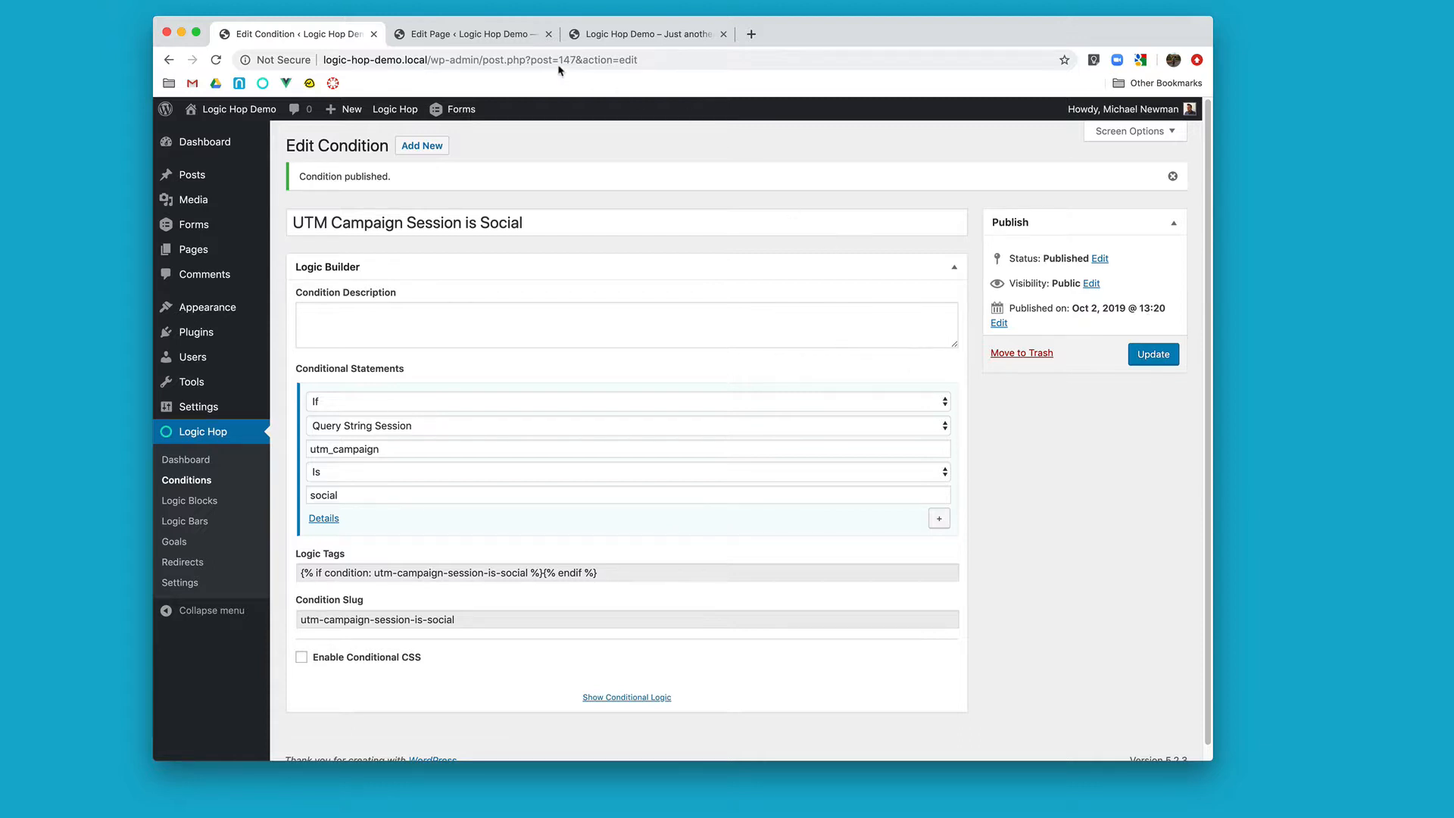
Step: Reload the Home Page editor and insert IF conditional logic for UTM Campaign Session is Social below the existing SOCIAL block
click(506, 38)
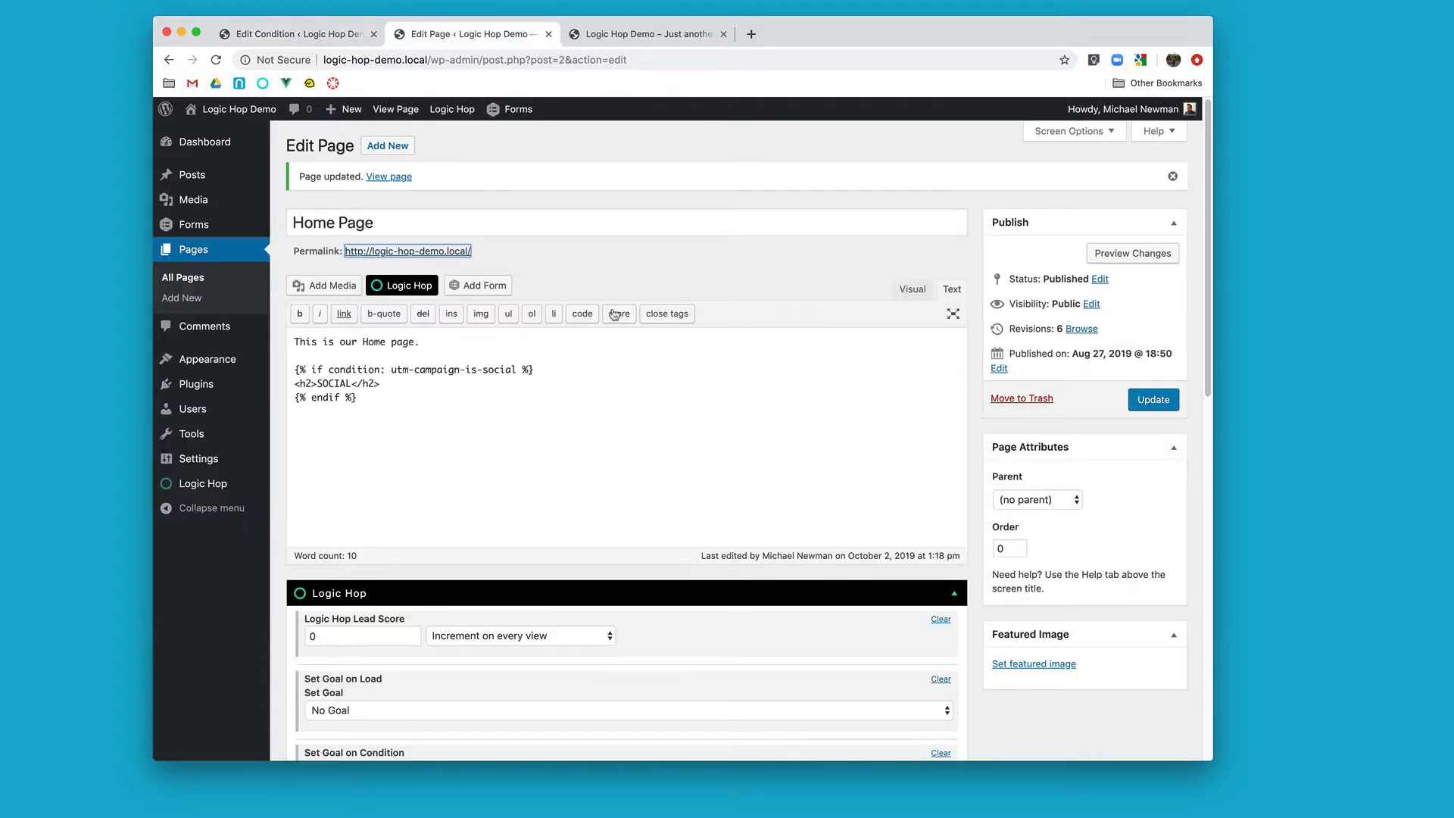
key(super+r)
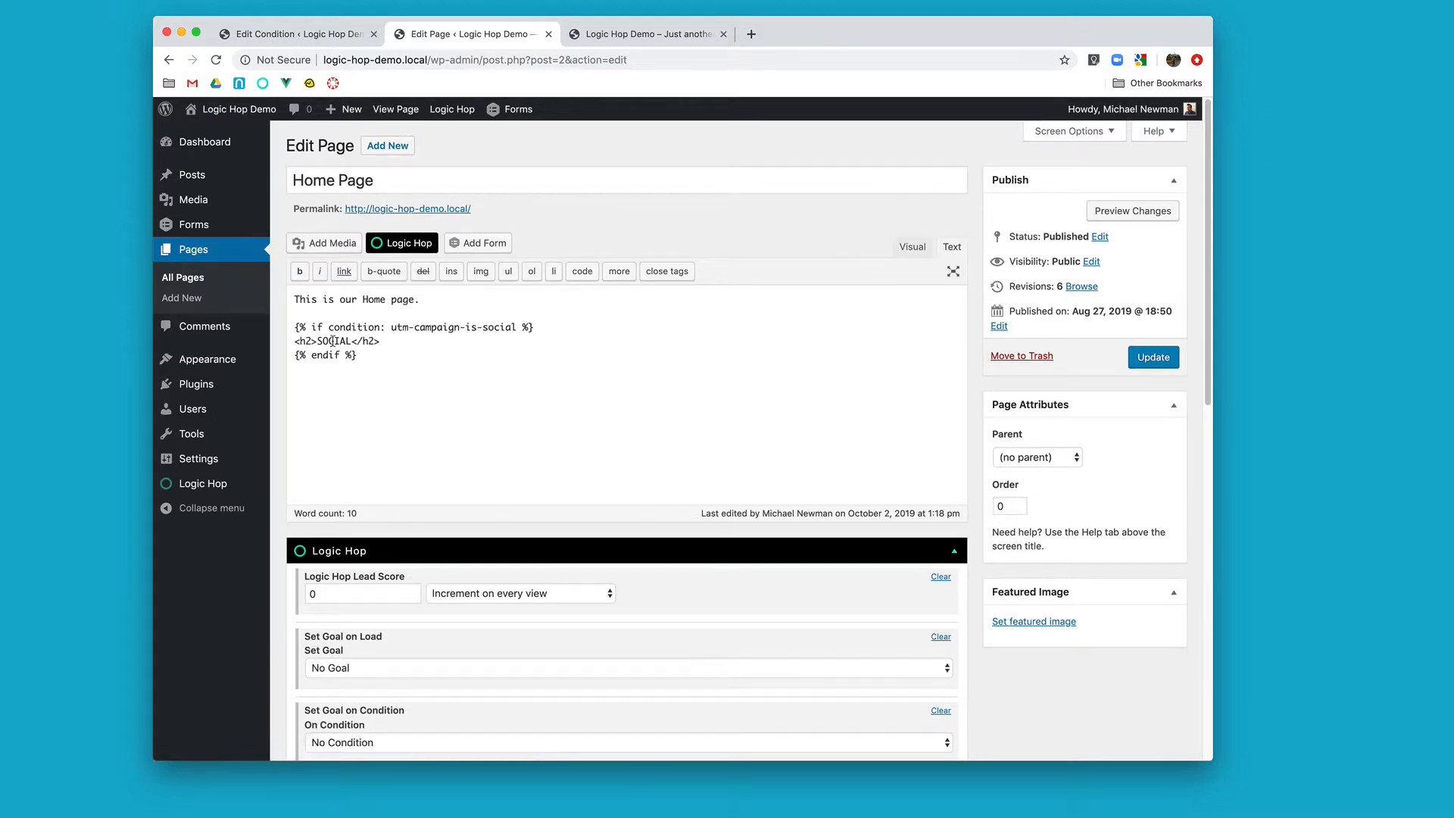
drag(403, 343, 294, 341)
key(ctrl+c)
click(413, 357)
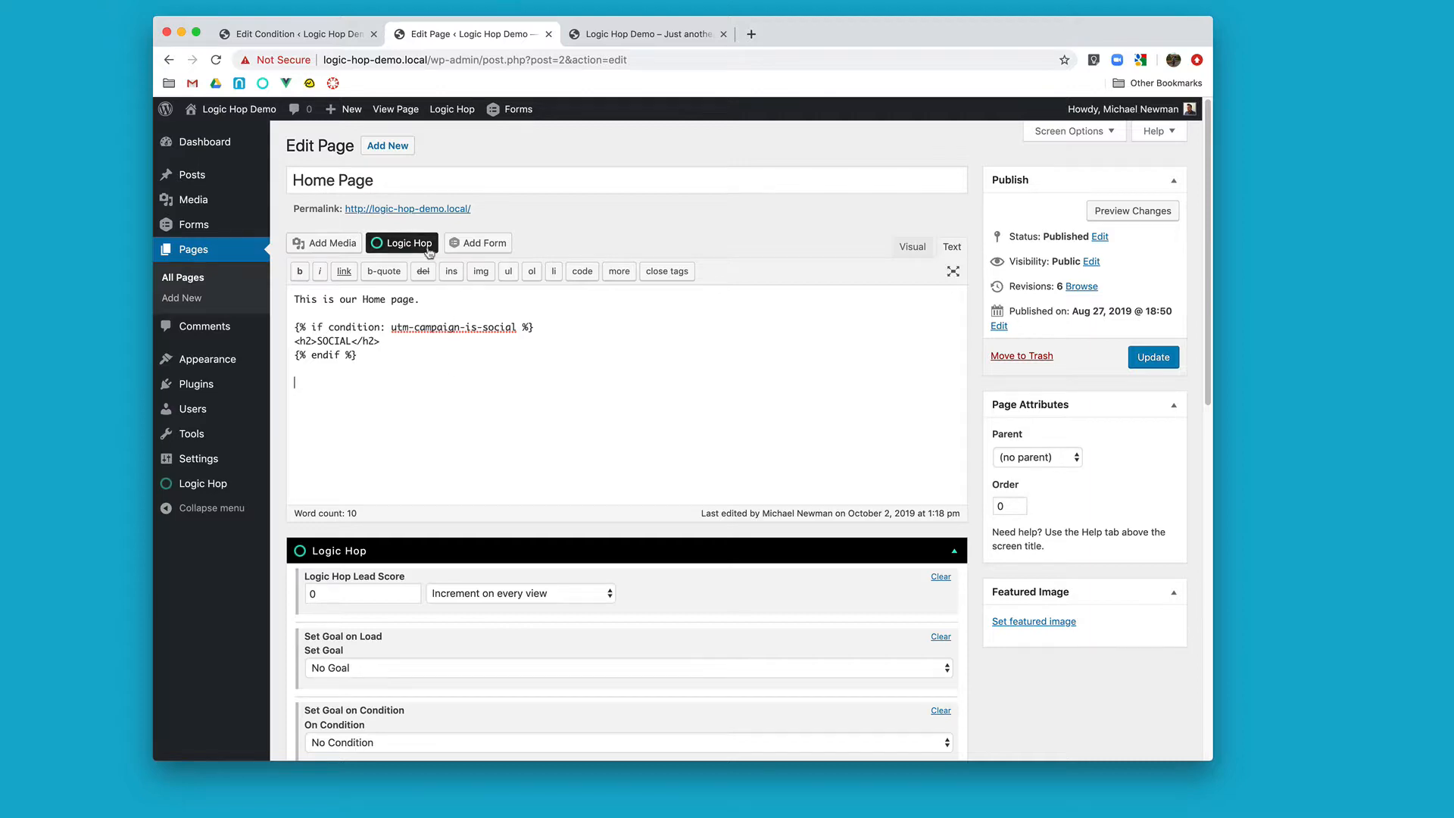
click(402, 242)
click(670, 391)
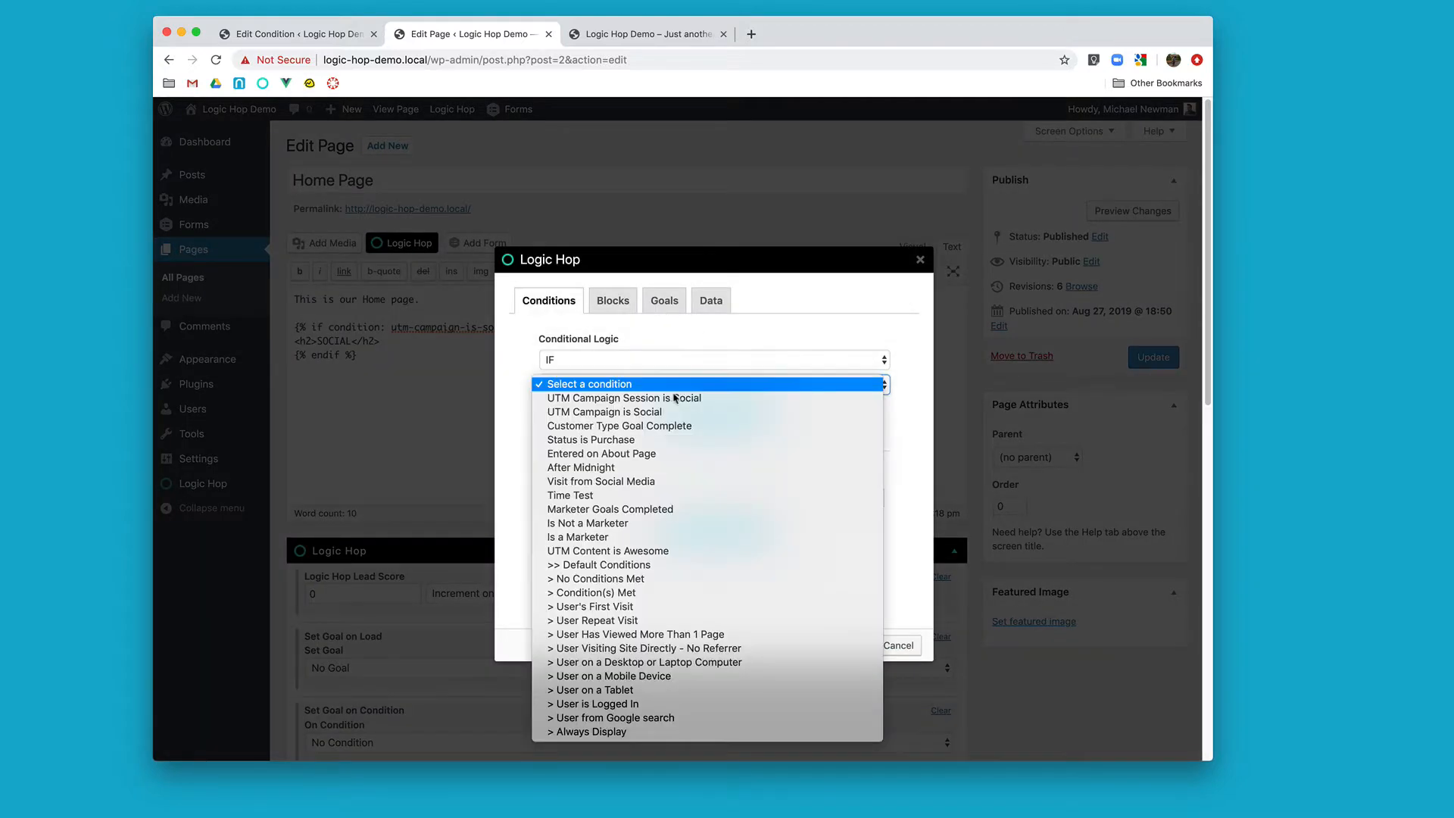
click(686, 399)
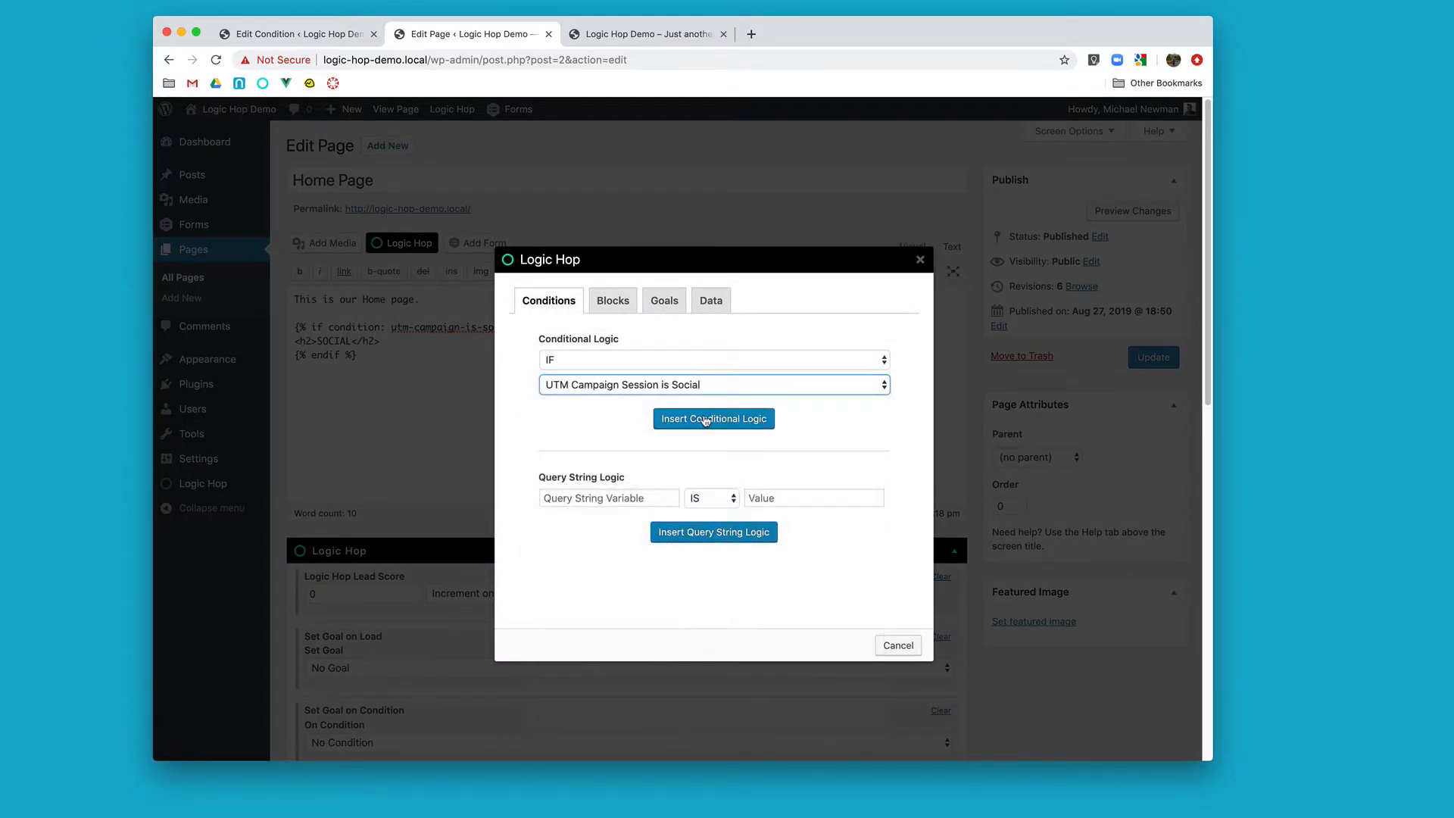
click(706, 419)
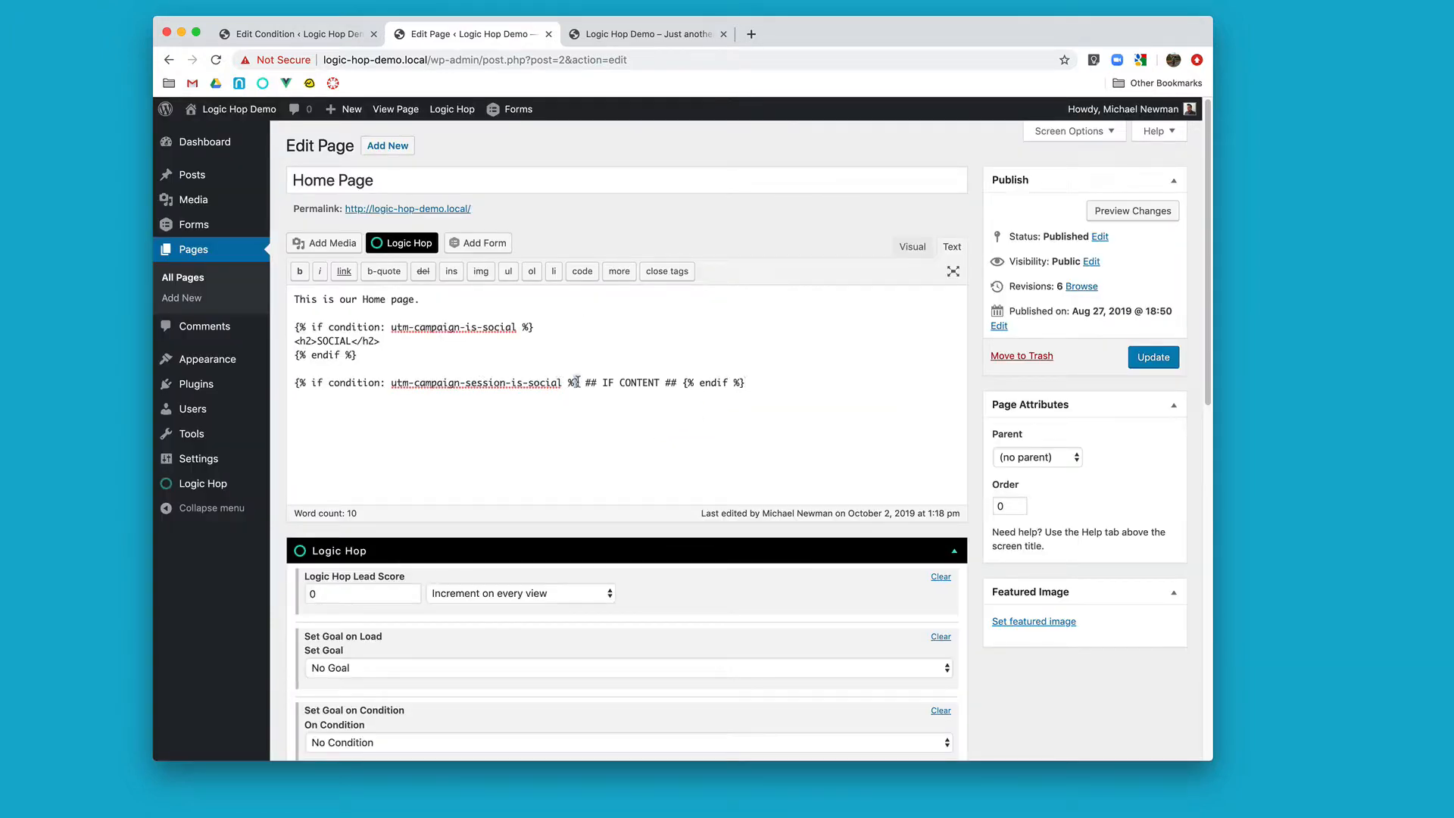
Step: Replace the placeholder in the utm-campaign-session-is-social block with the heading <h2>SOCIAL SESSION</h2>, and update the page
mouse_move(577, 382)
mouse_down()
mouse_move(684, 383)
mouse_move(578, 386)
mouse_up()
key(Return)
key(Return)
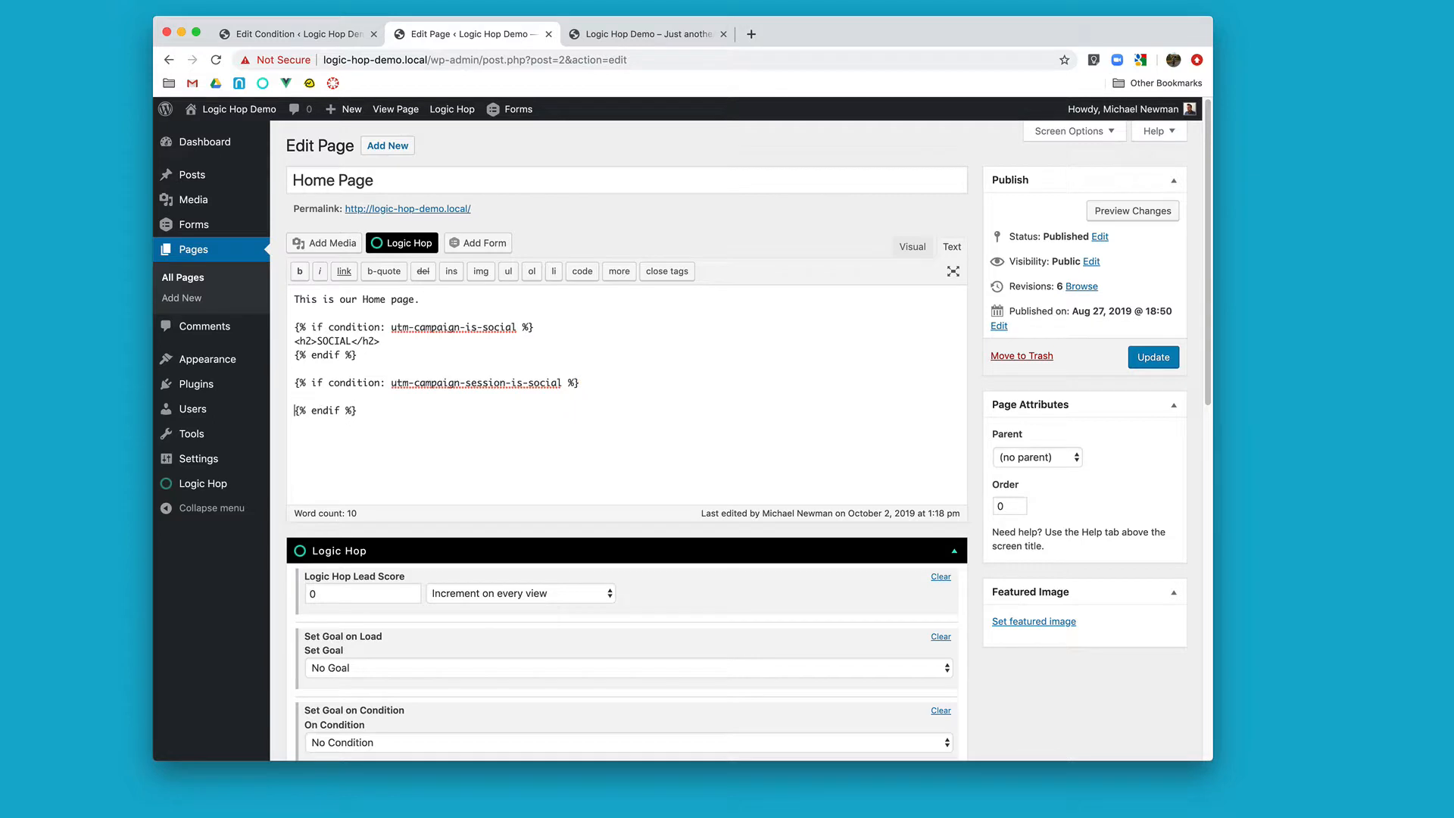
key(ctrl+v)
text(SESSION)
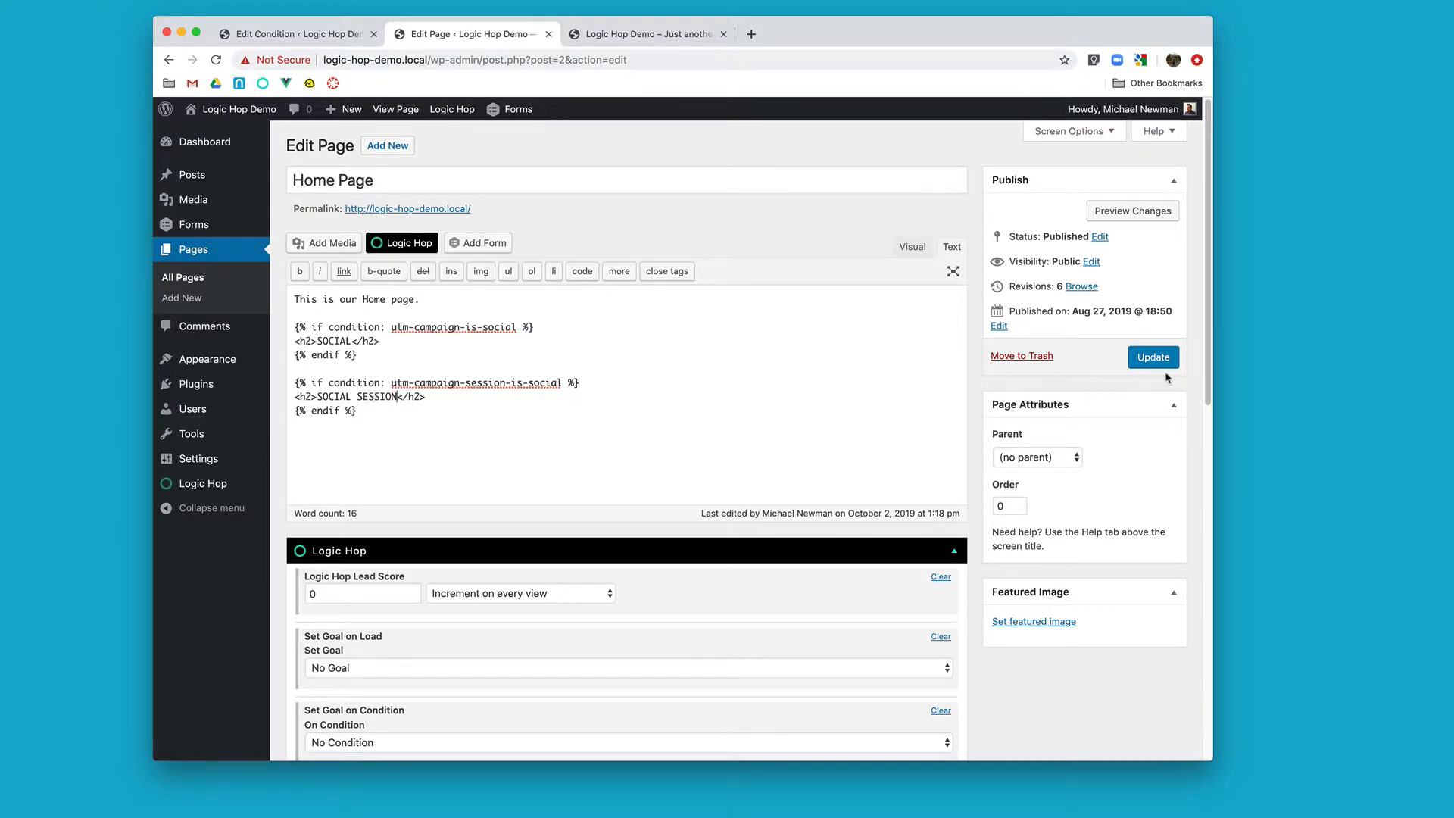
click(1142, 360)
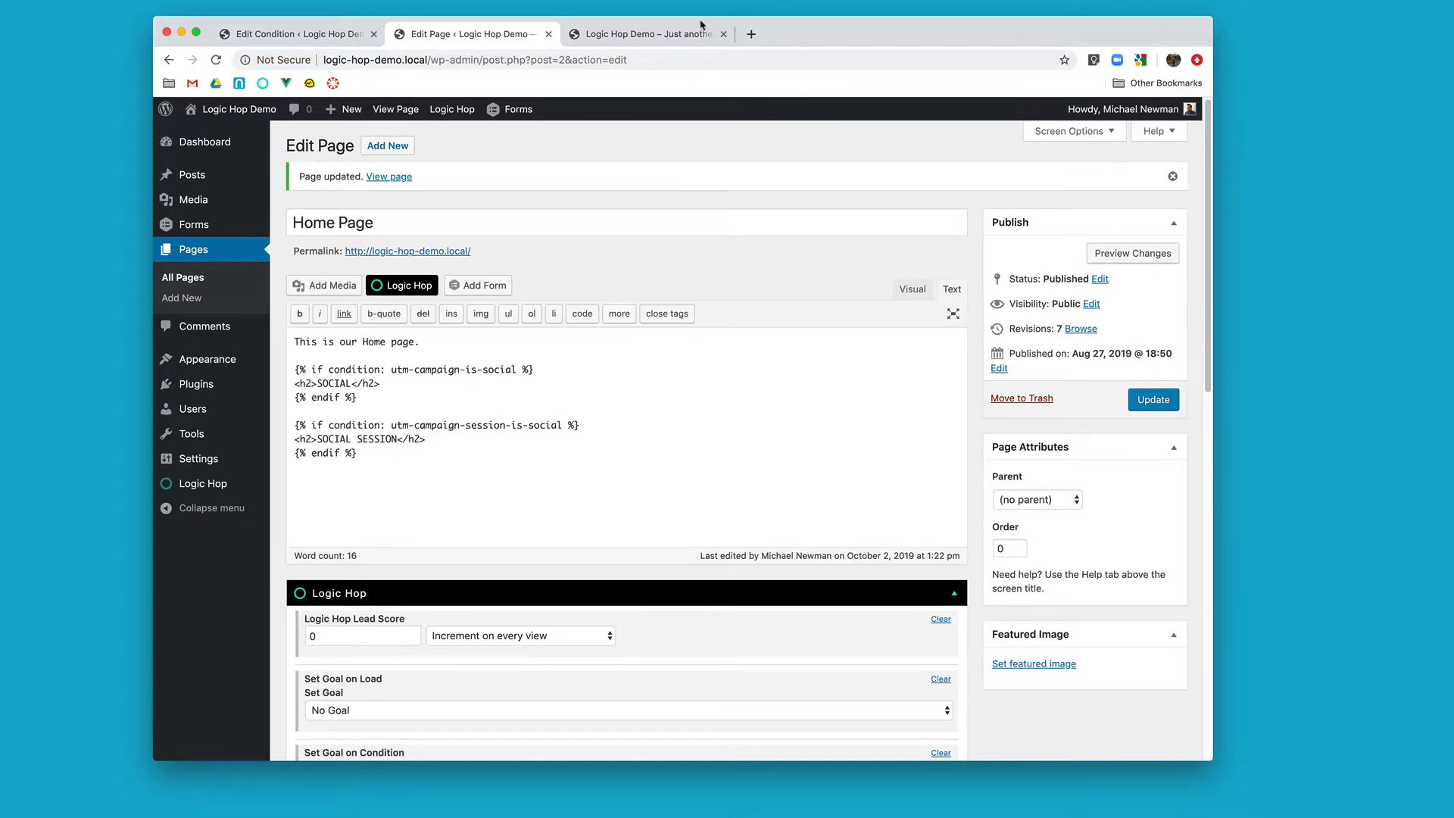
Step: Open the updated home page in an incognito window and move that window aside
right_click(373, 176)
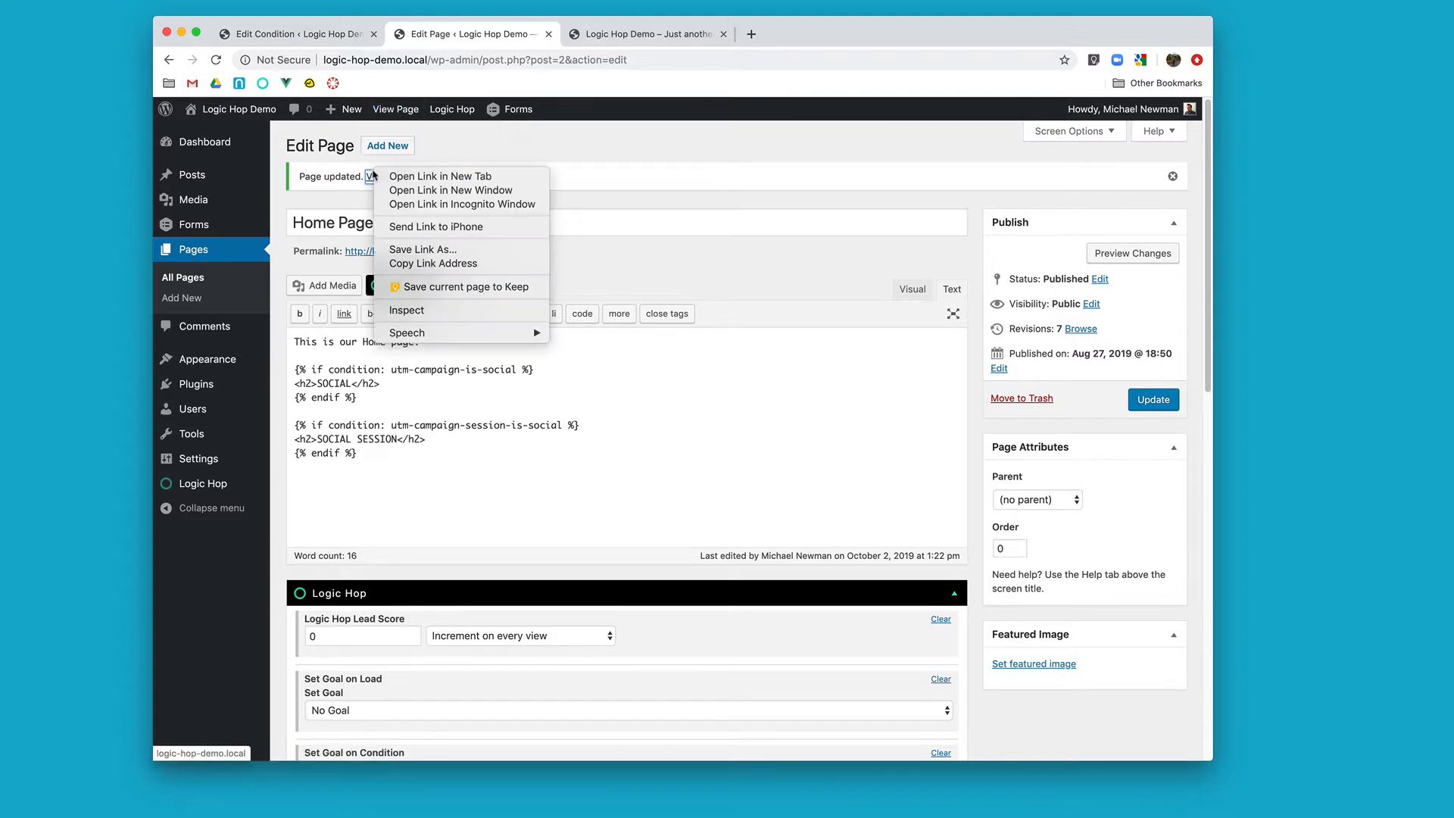
click(420, 202)
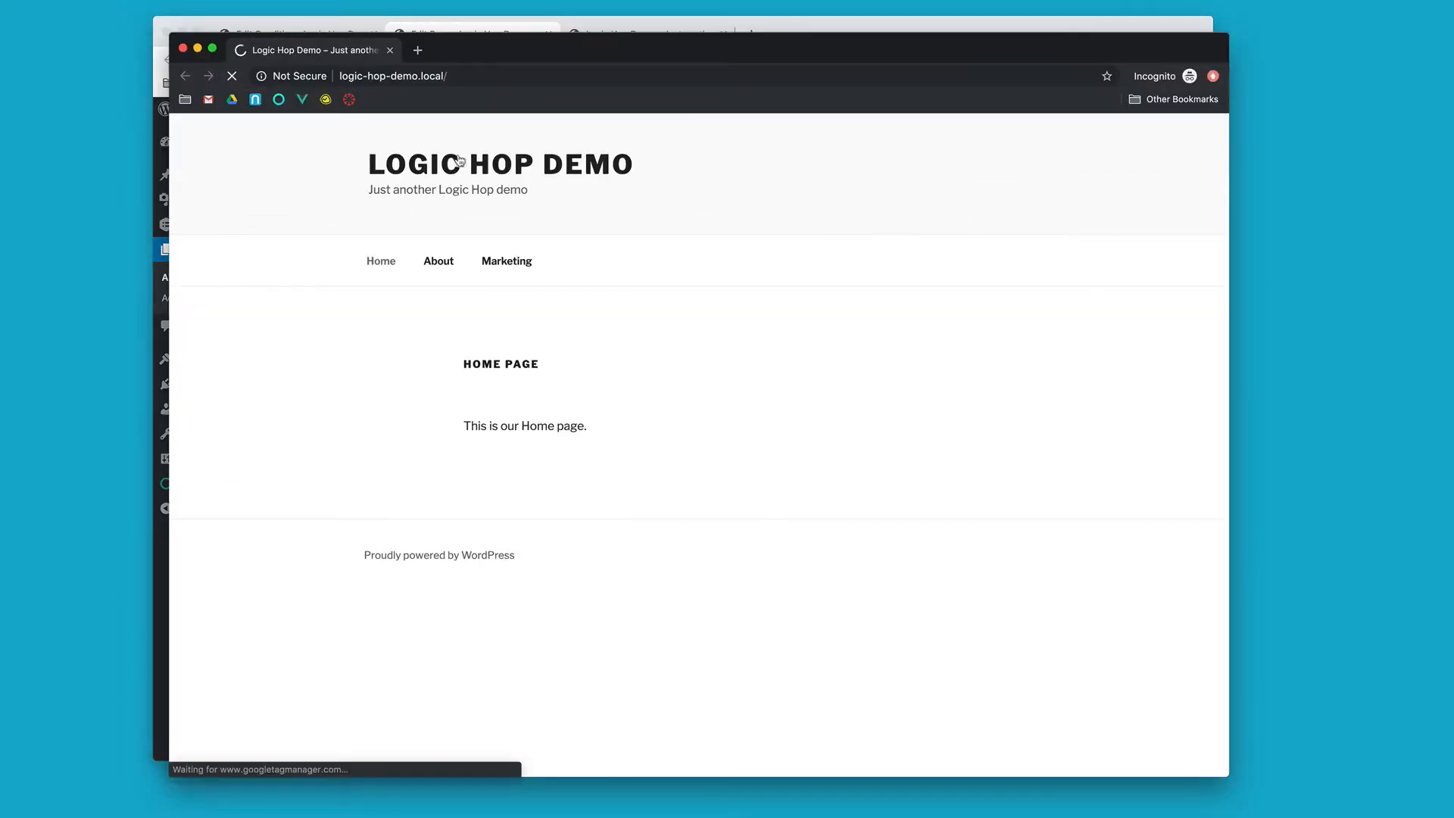
drag(505, 55, 619, 85)
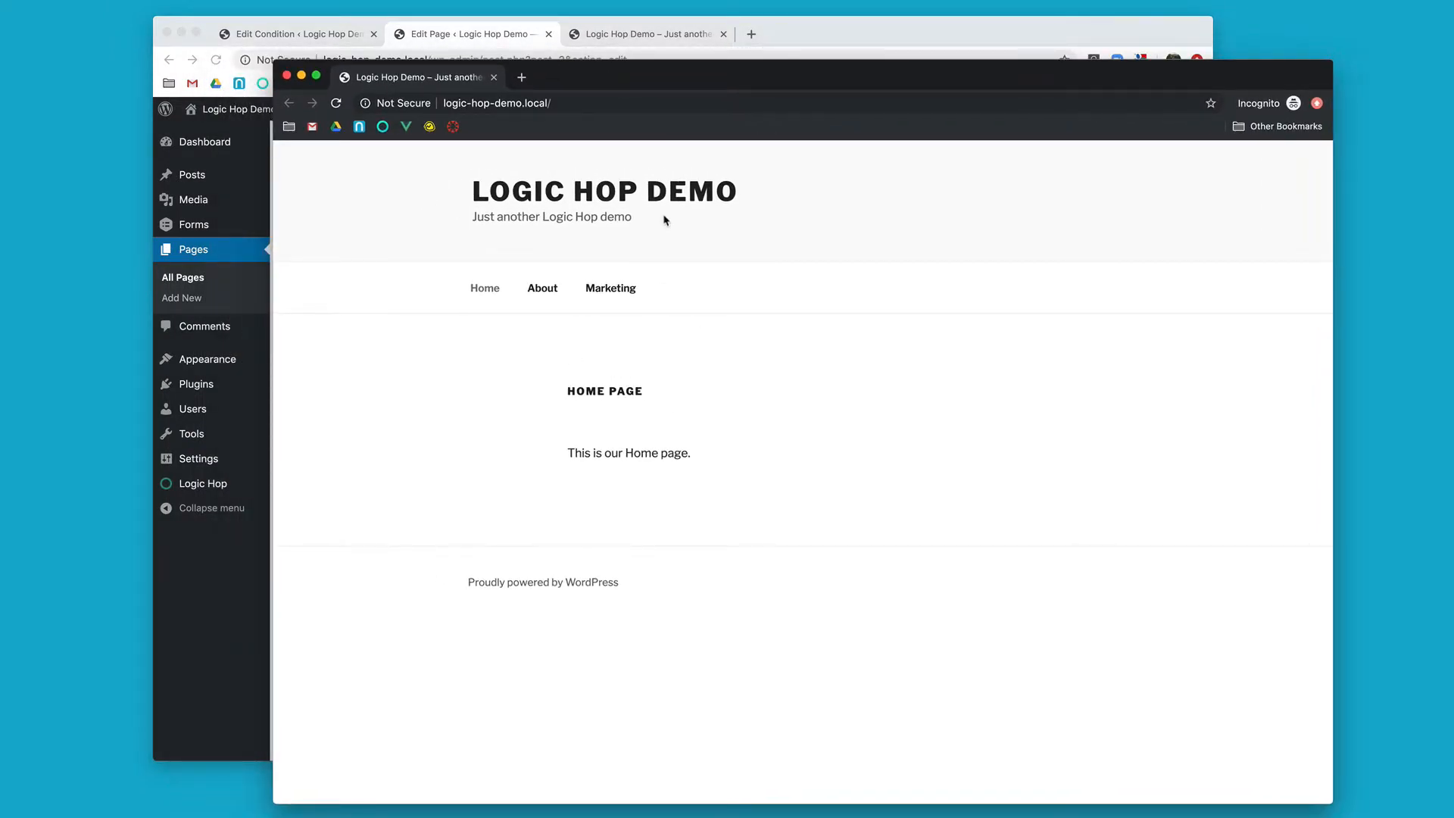
Step: Load the home page with ?utm_campaign=social, then test session persistence by visiting the About page and returning Home
click(614, 103)
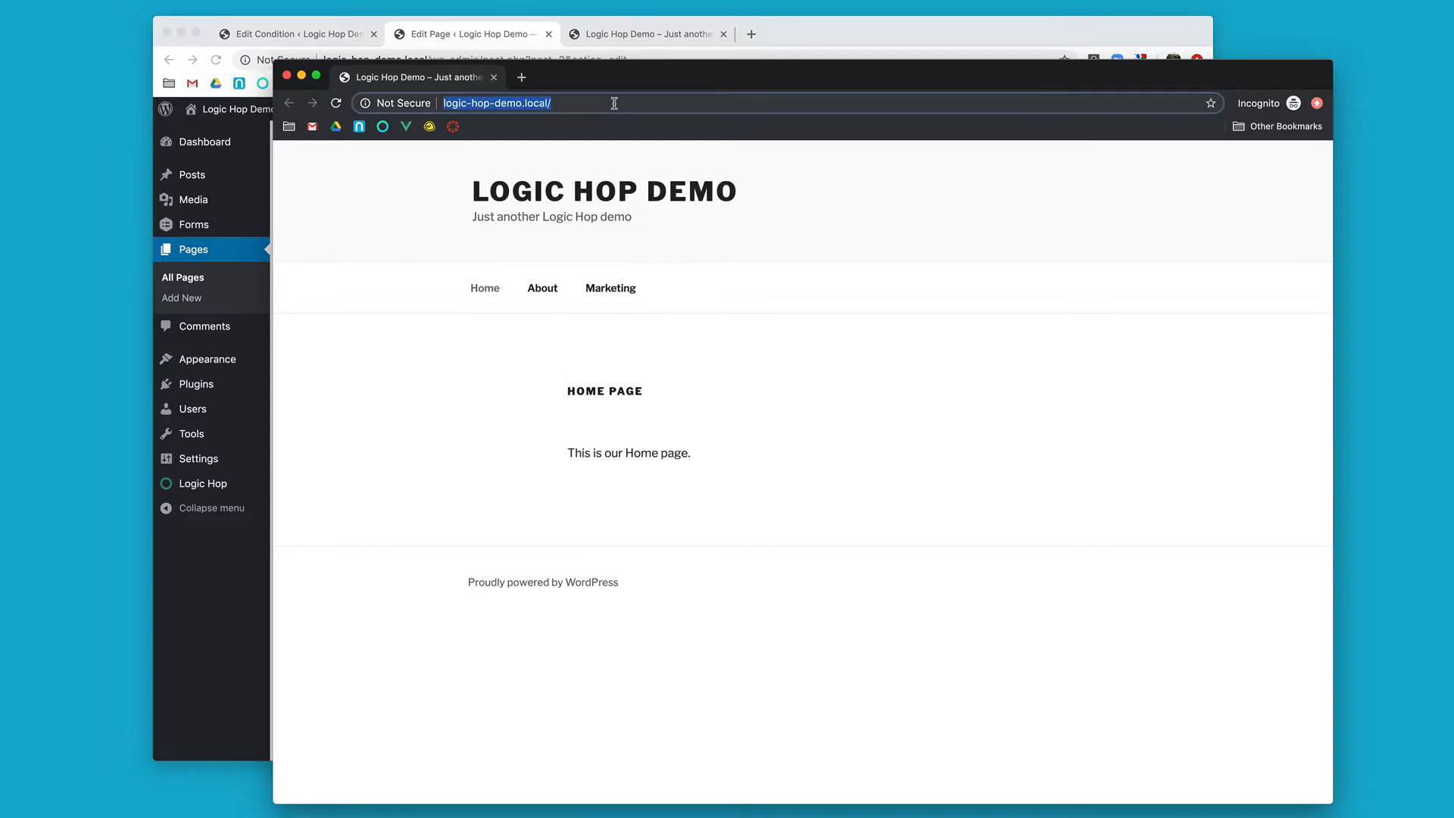
text(logic-hop-demo.local/?utm_campaign=social)
key(Return)
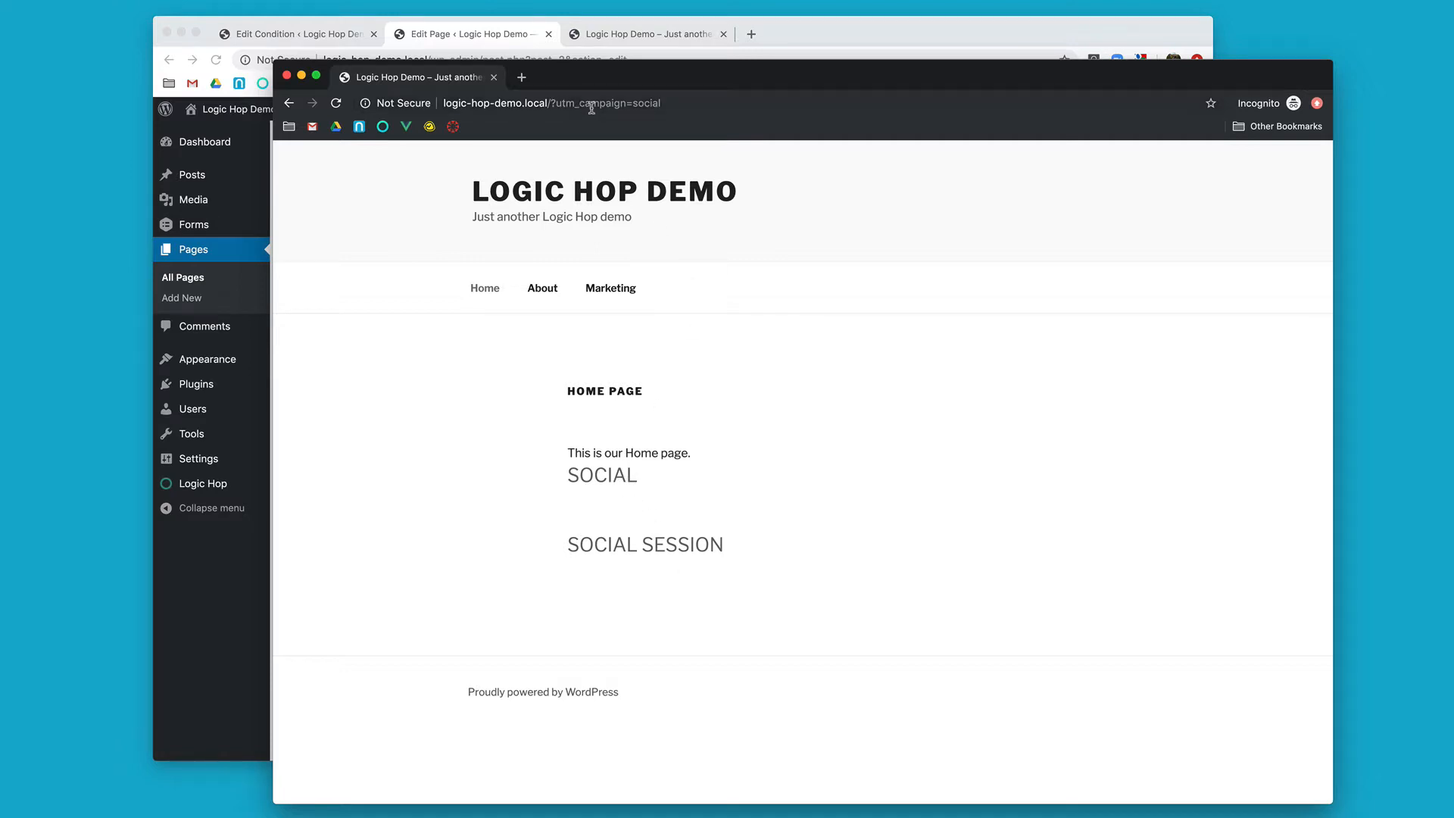
click(547, 293)
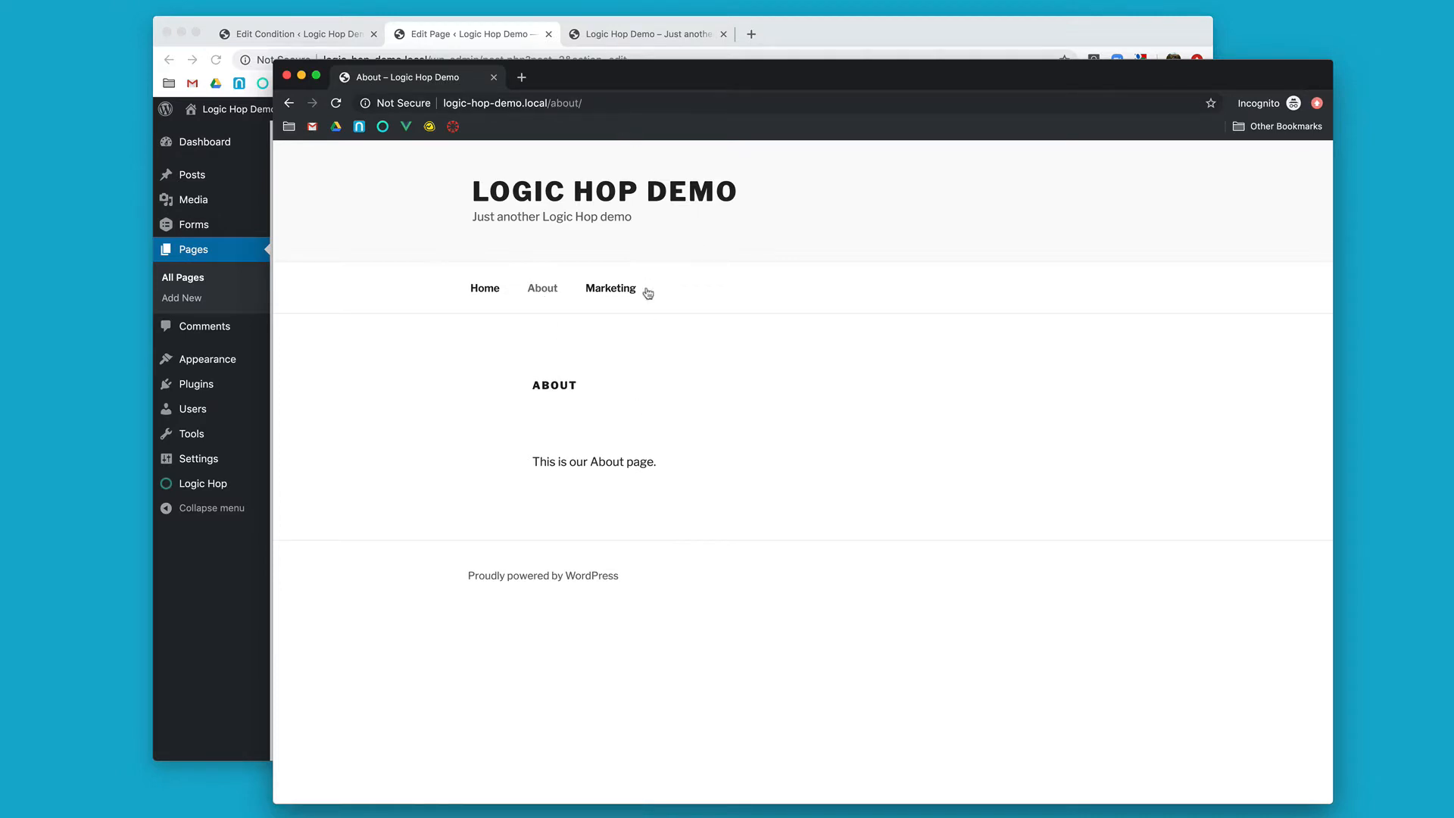
click(484, 292)
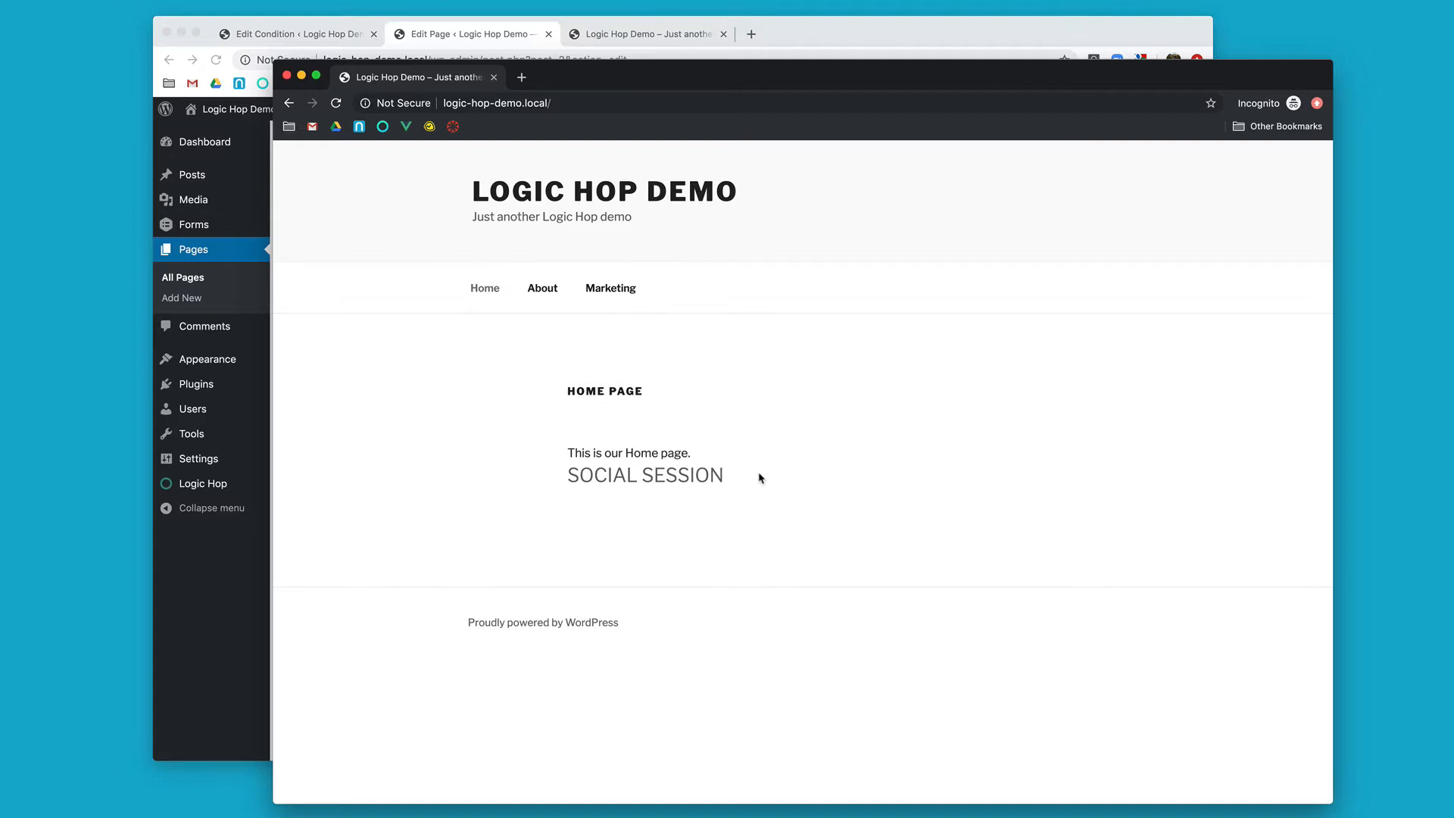
Step: Return to the Home Page editor and add a dash after SOCIAL SESSION inside the heading
click(518, 41)
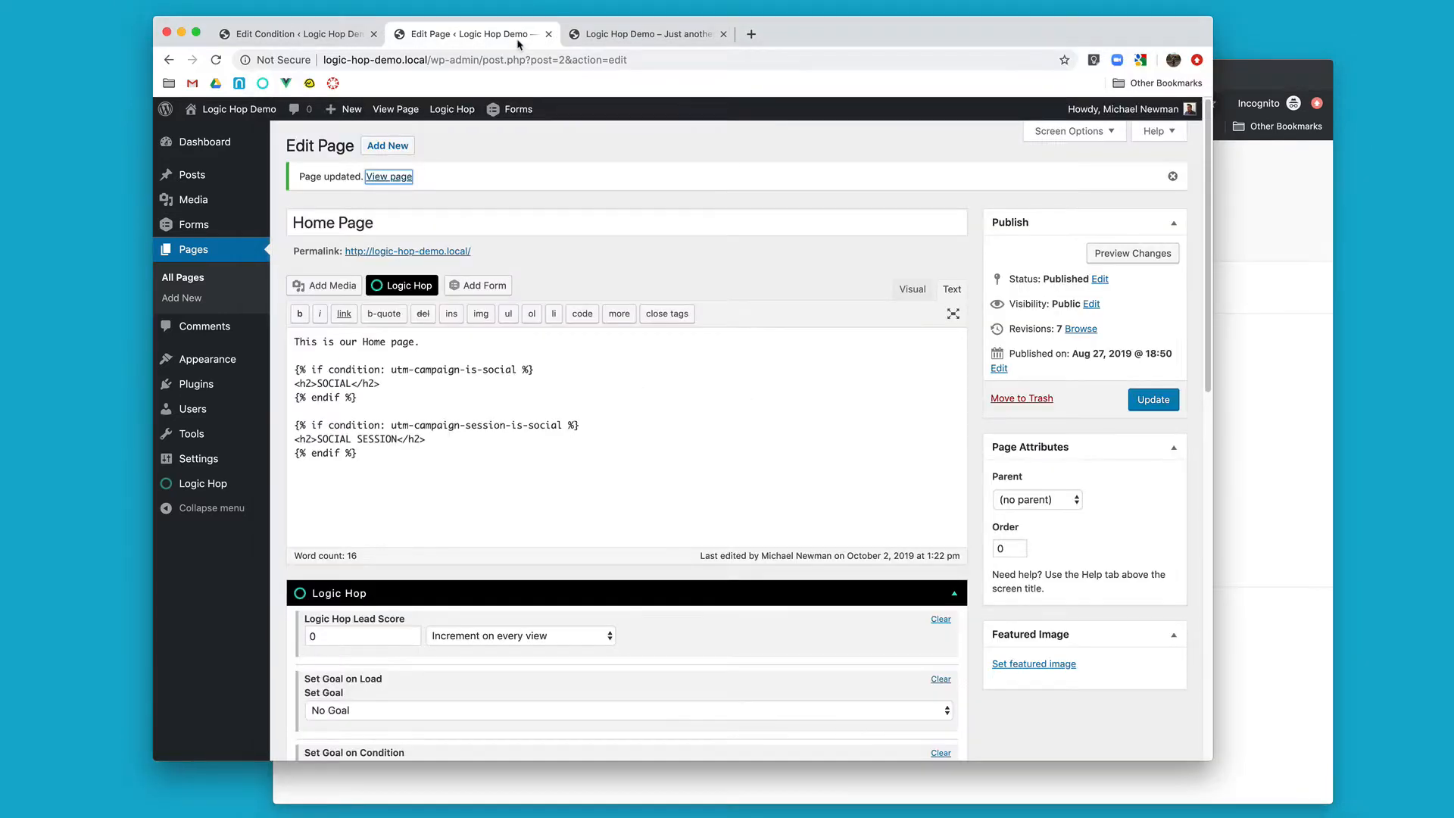
click(442, 444)
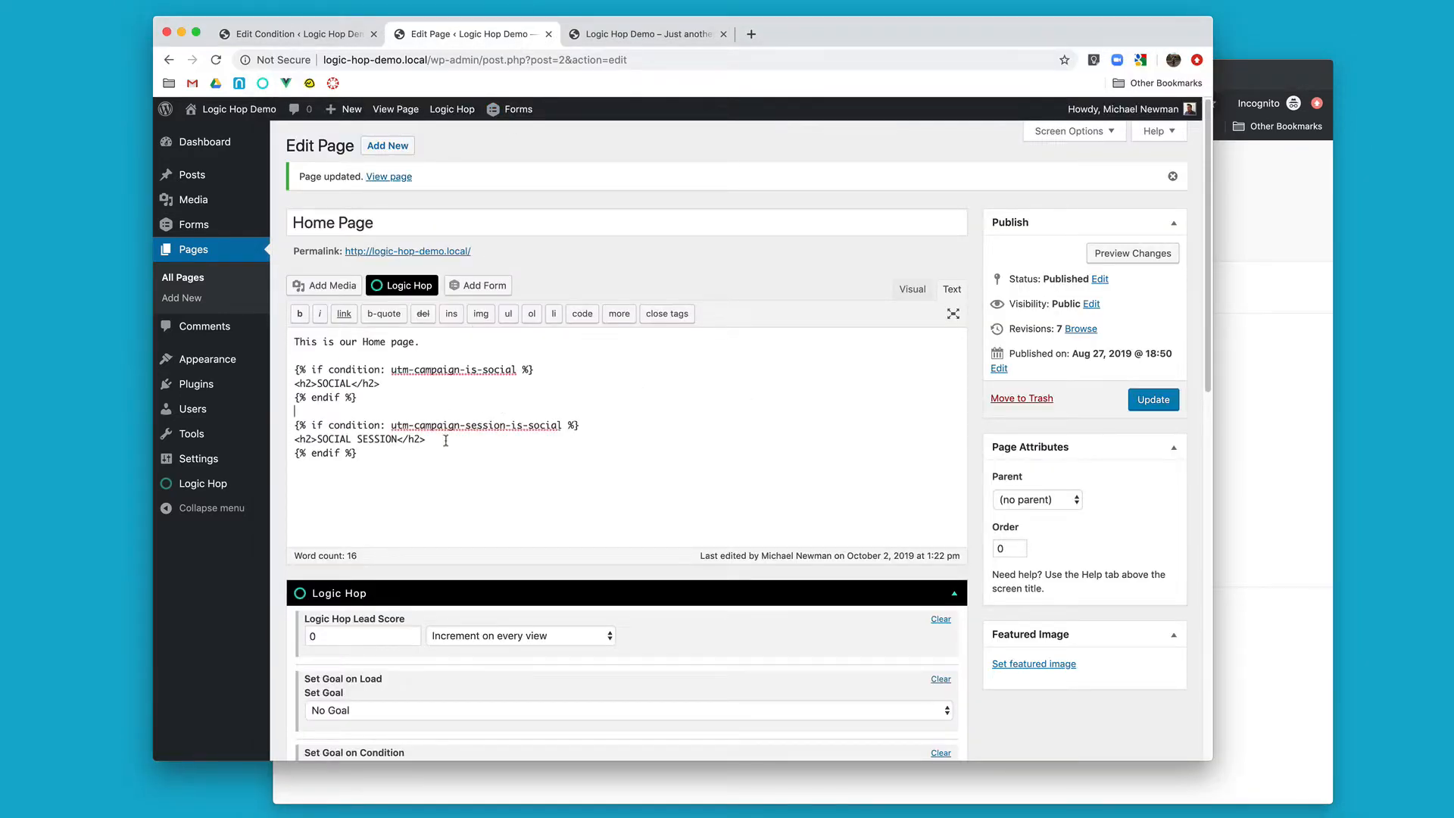
click(397, 440)
text(-)
Step: Start a Logic Hop data variable for the heading, choosing the stored query string and setting it to QueryStore:firstname
click(401, 286)
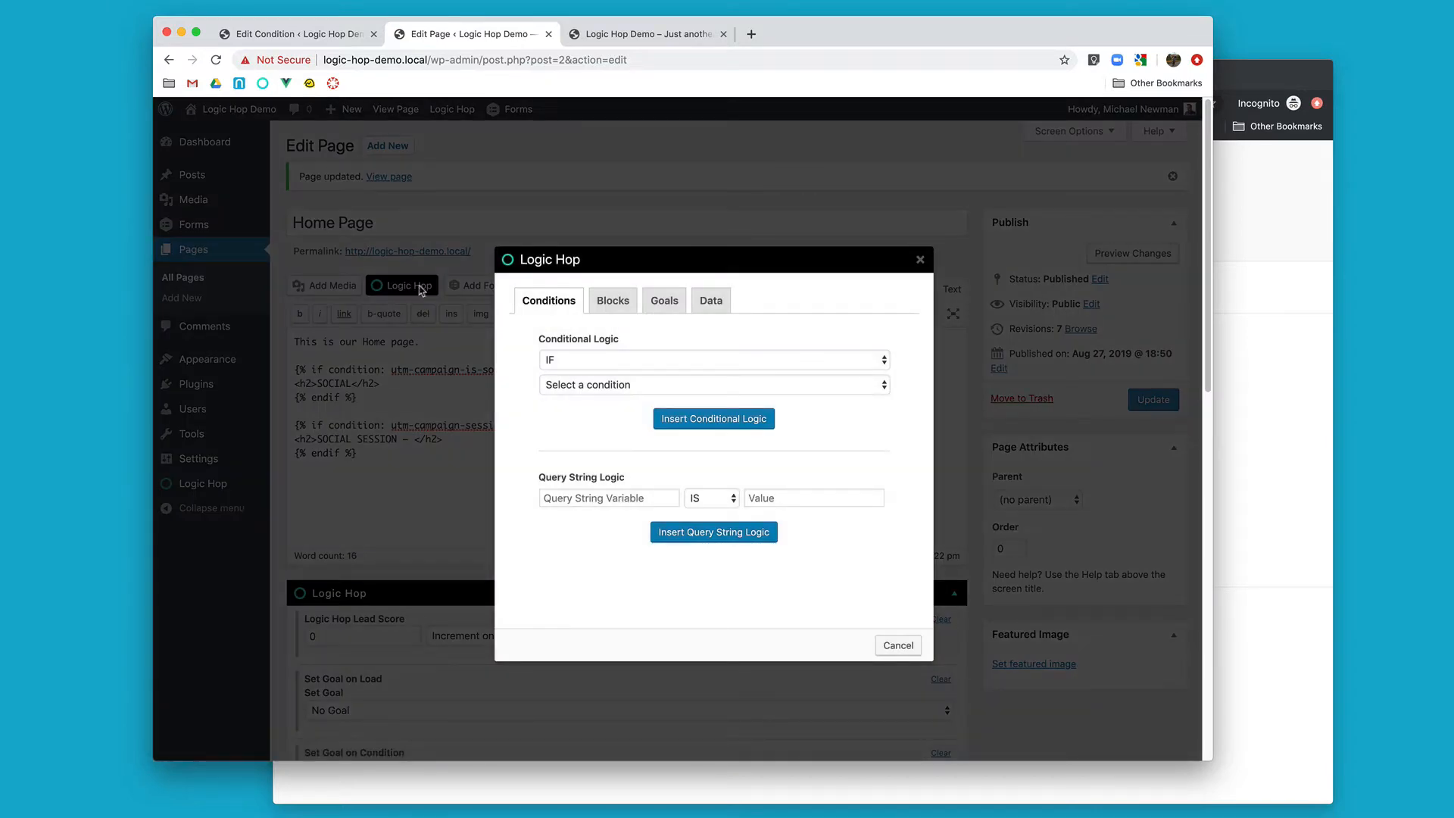
click(723, 309)
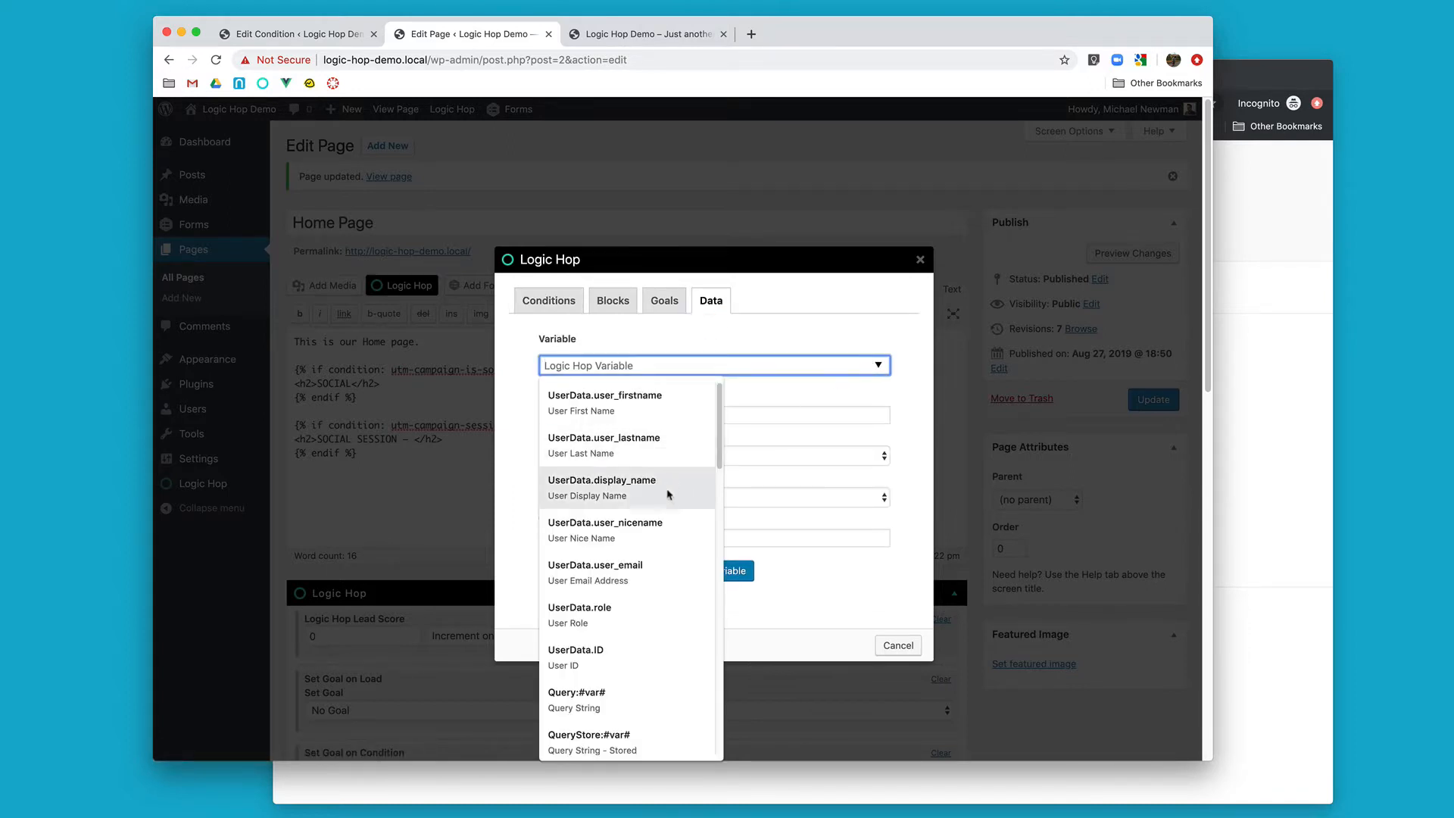
scroll(665, 511, down, 2)
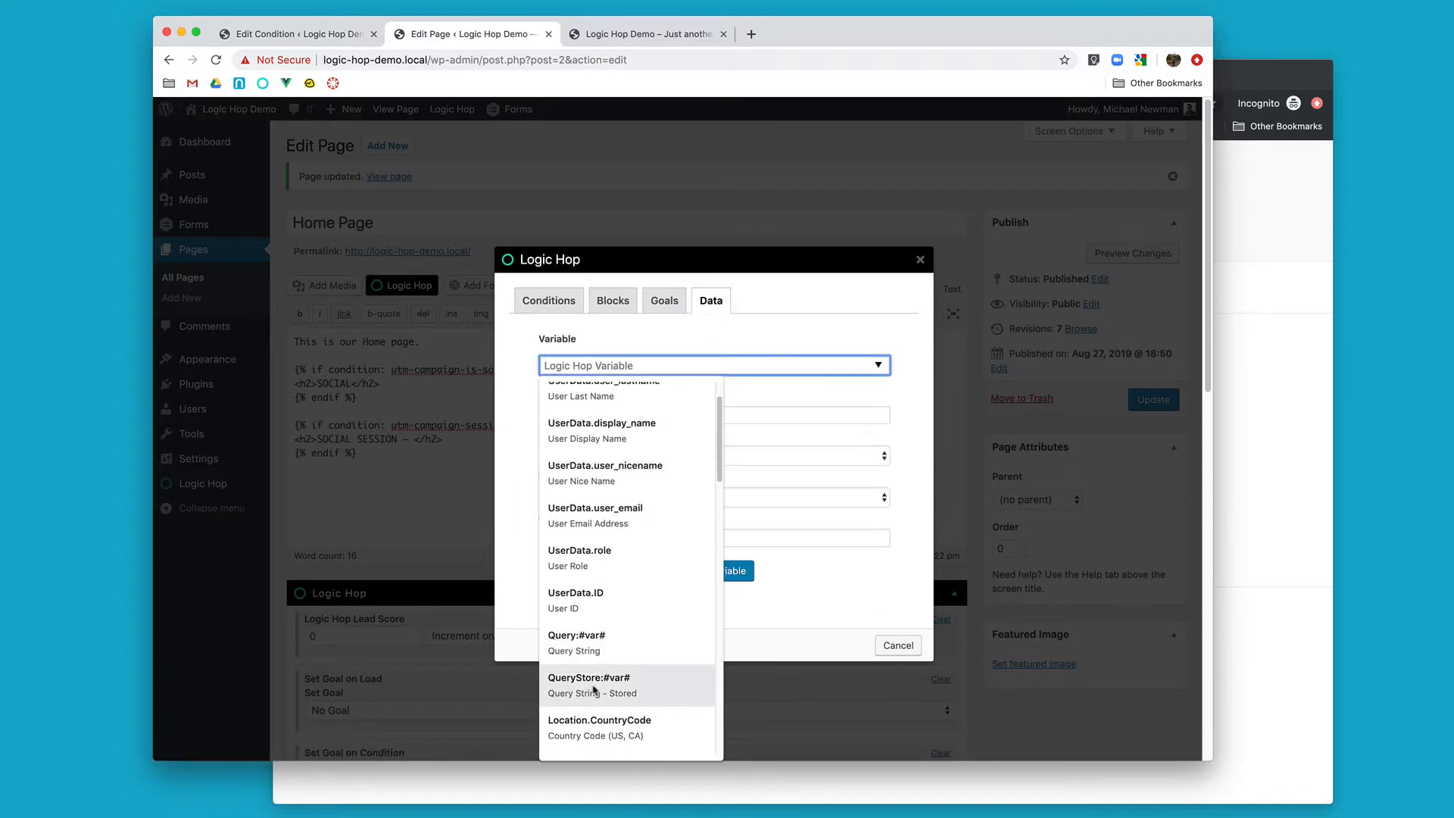
click(595, 691)
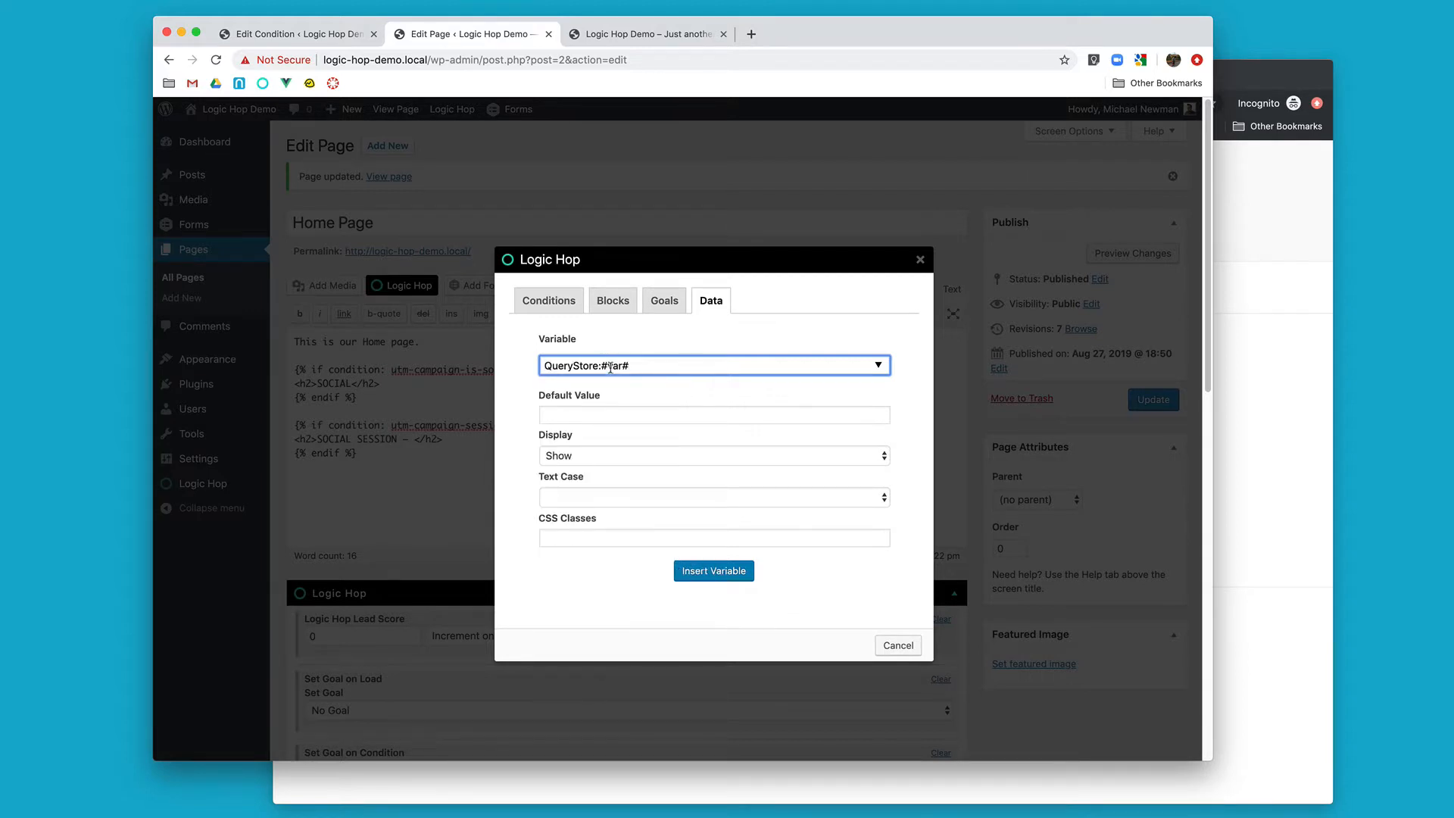
key(BackSpace)
key(BackSpace)
key(BackSpace)
key(BackSpace)
key(BackSpace)
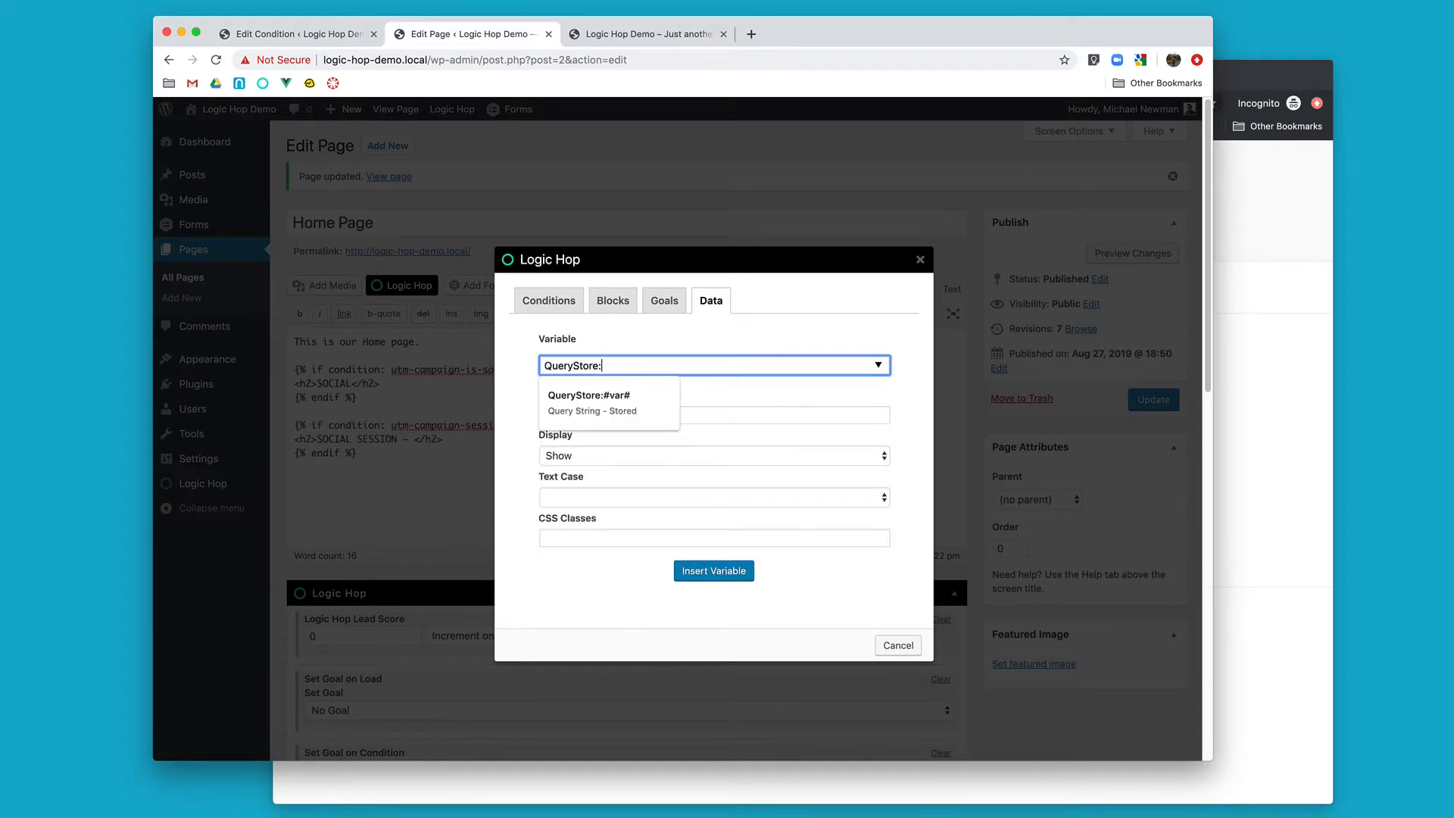
text(fi)
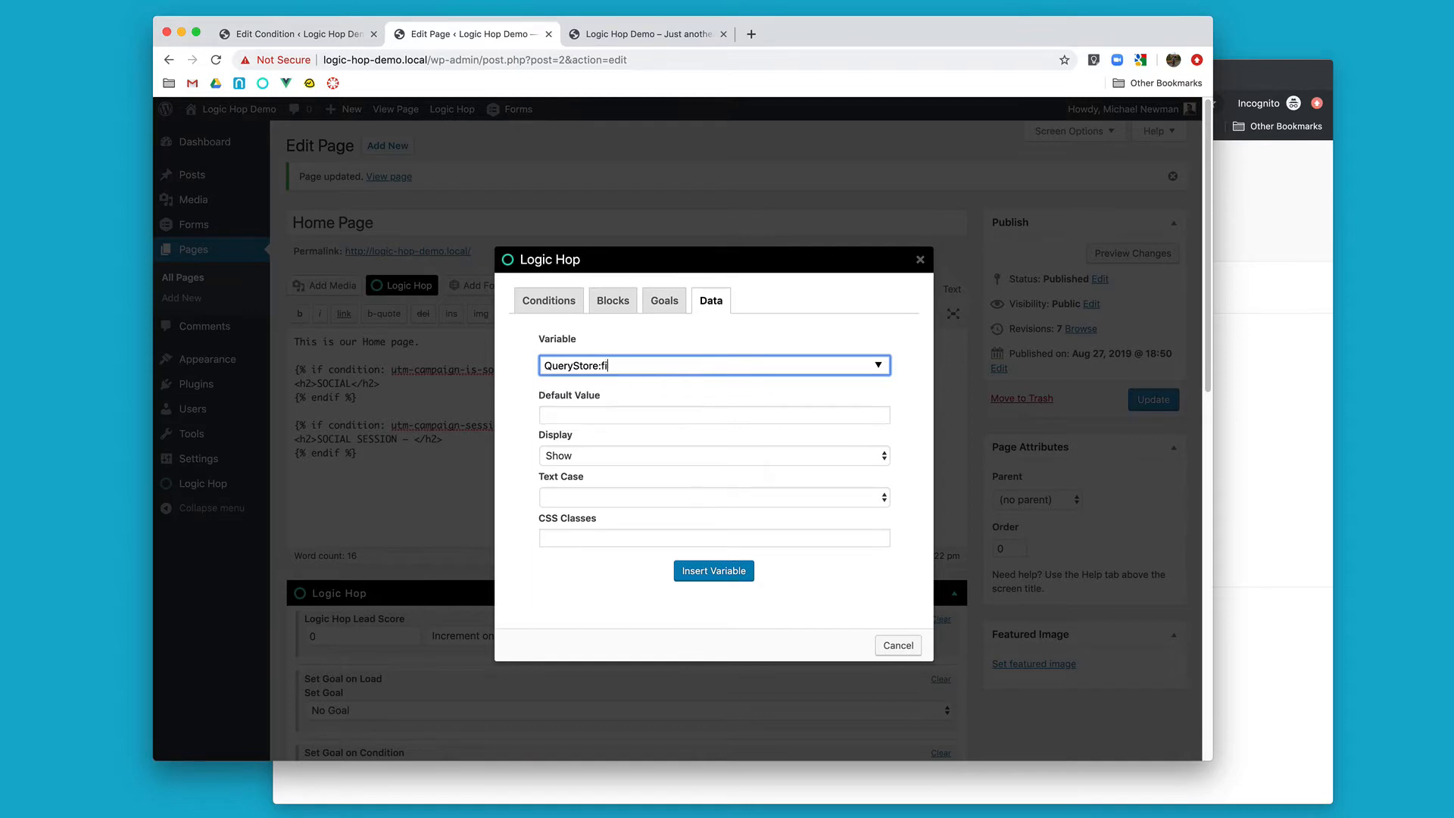
text(rstname)
Step: Give the variable the default value Partner and text case Capitalize First Letter, and insert it into the heading
click(611, 413)
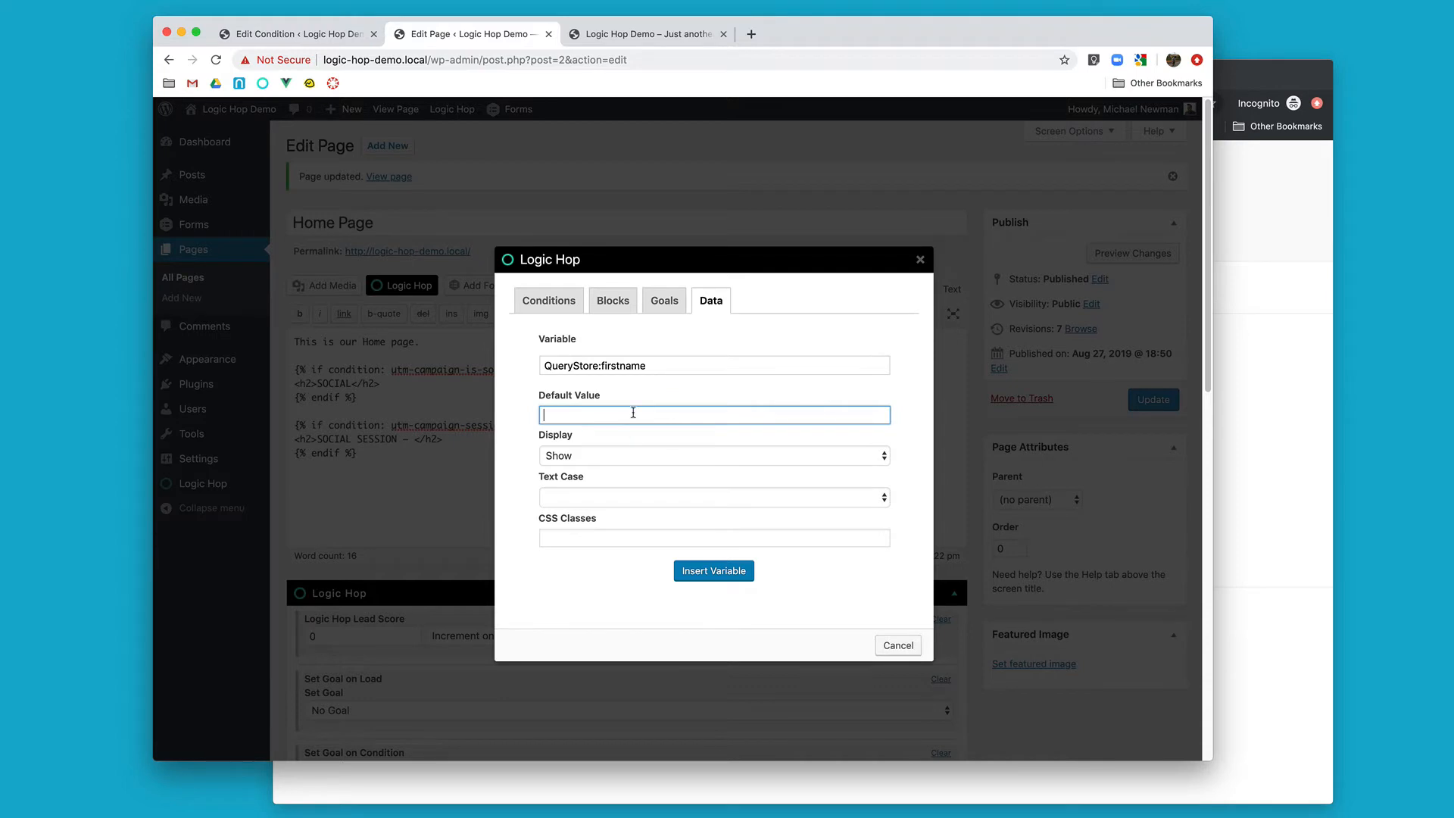
text(Partner)
click(597, 498)
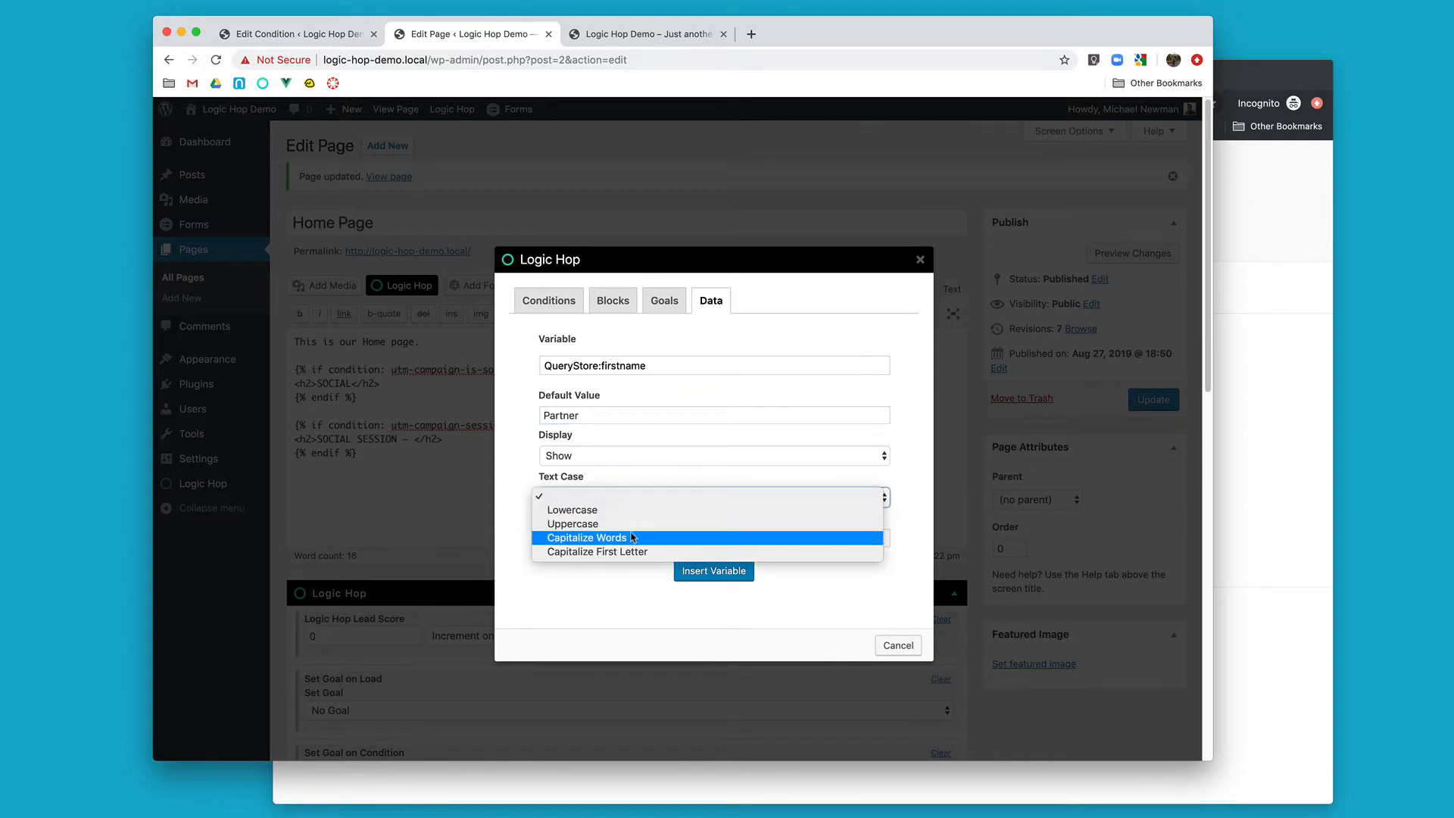
click(639, 552)
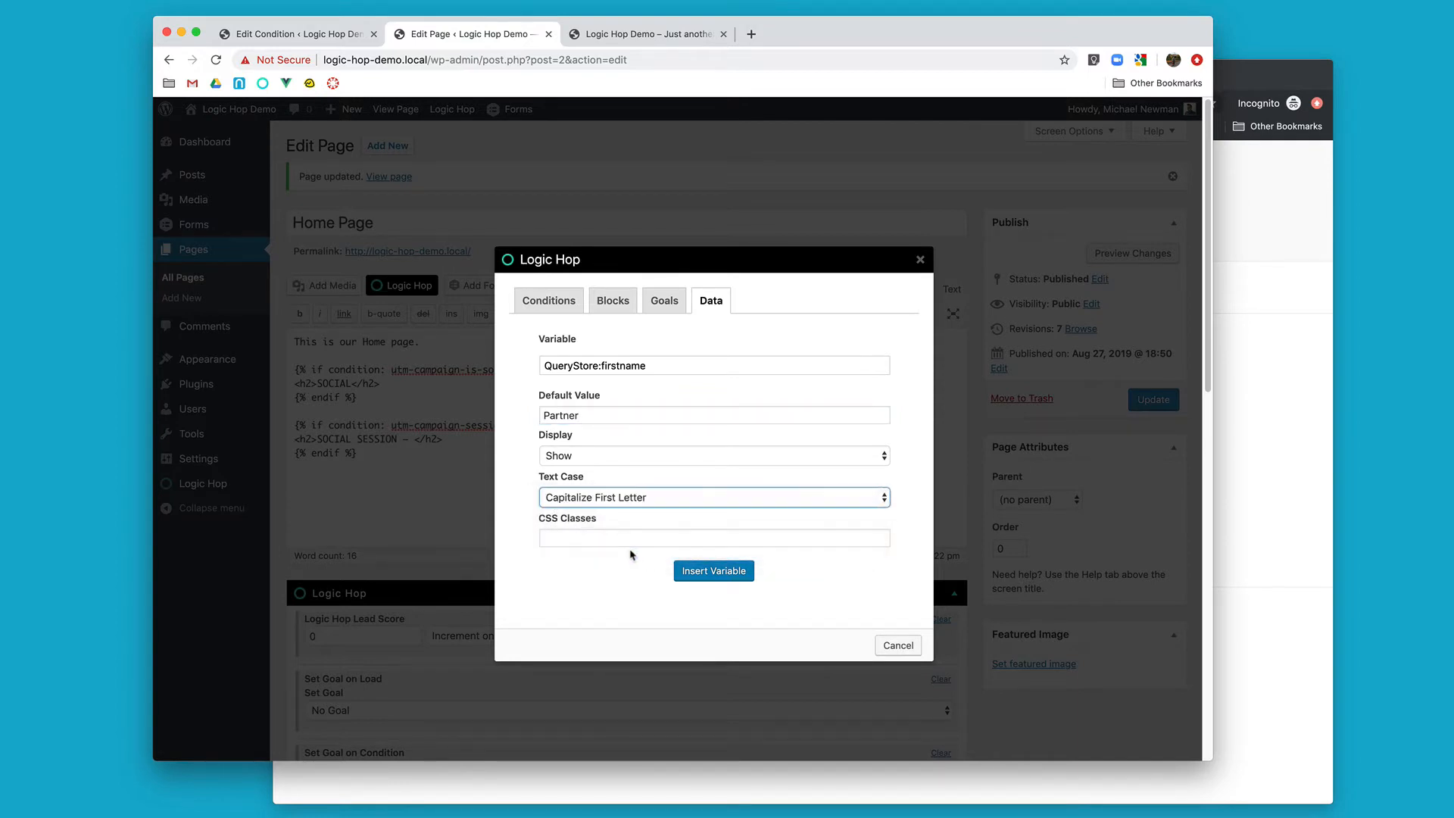
click(714, 570)
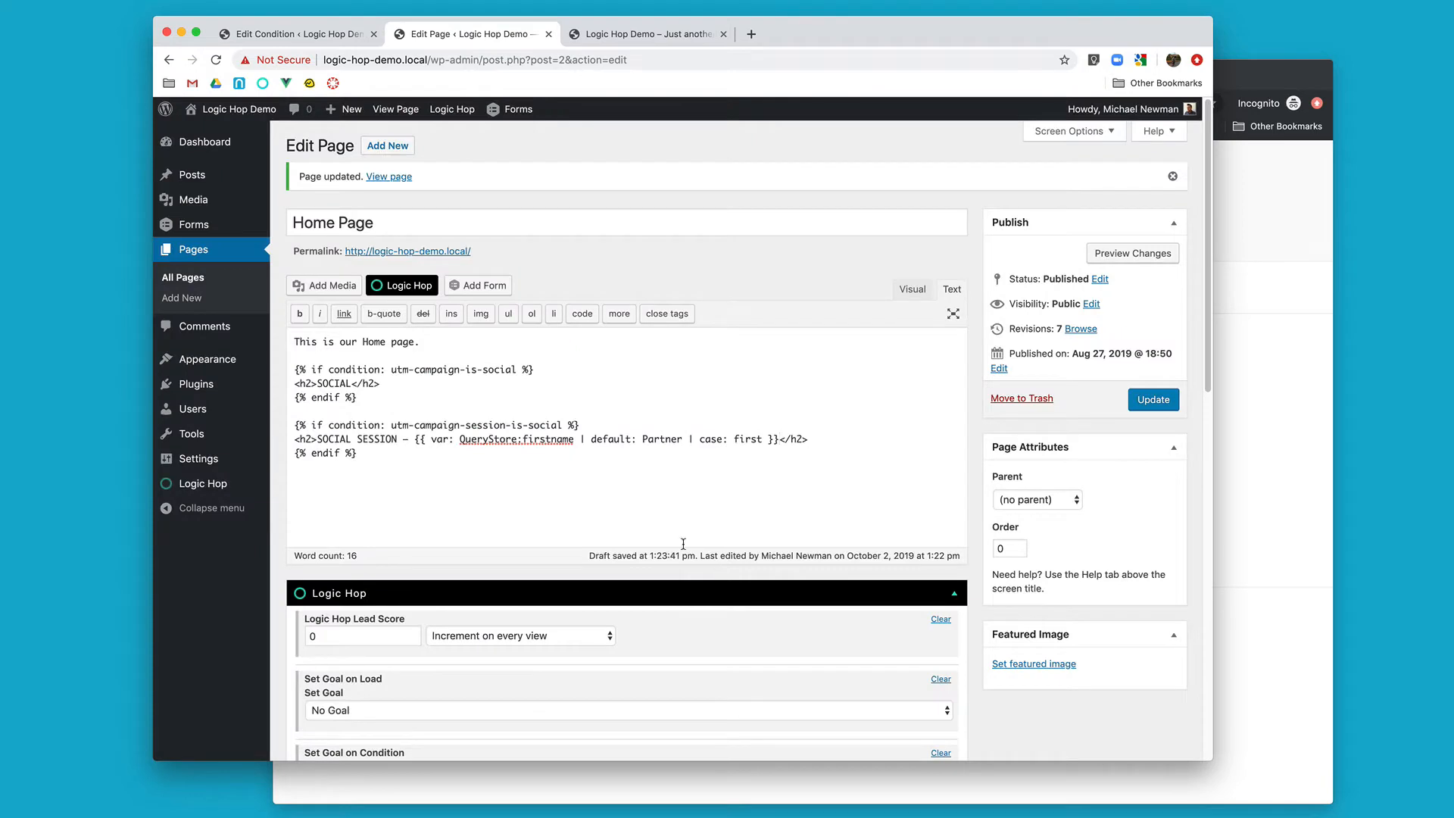
Step: Add the word Howdy before the inserted firstname variable in the session heading, and update the page
drag(414, 439, 780, 440)
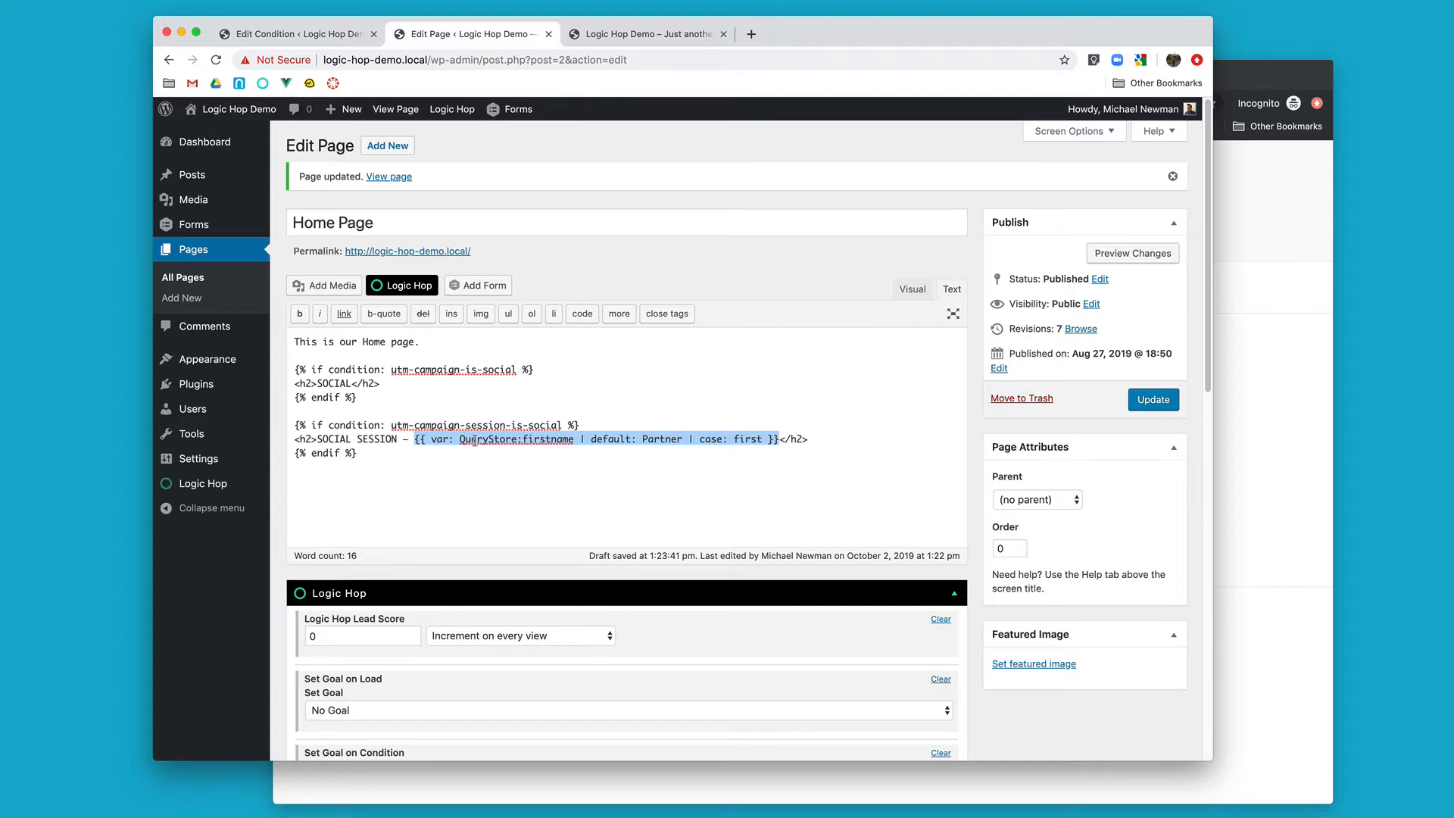
click(415, 438)
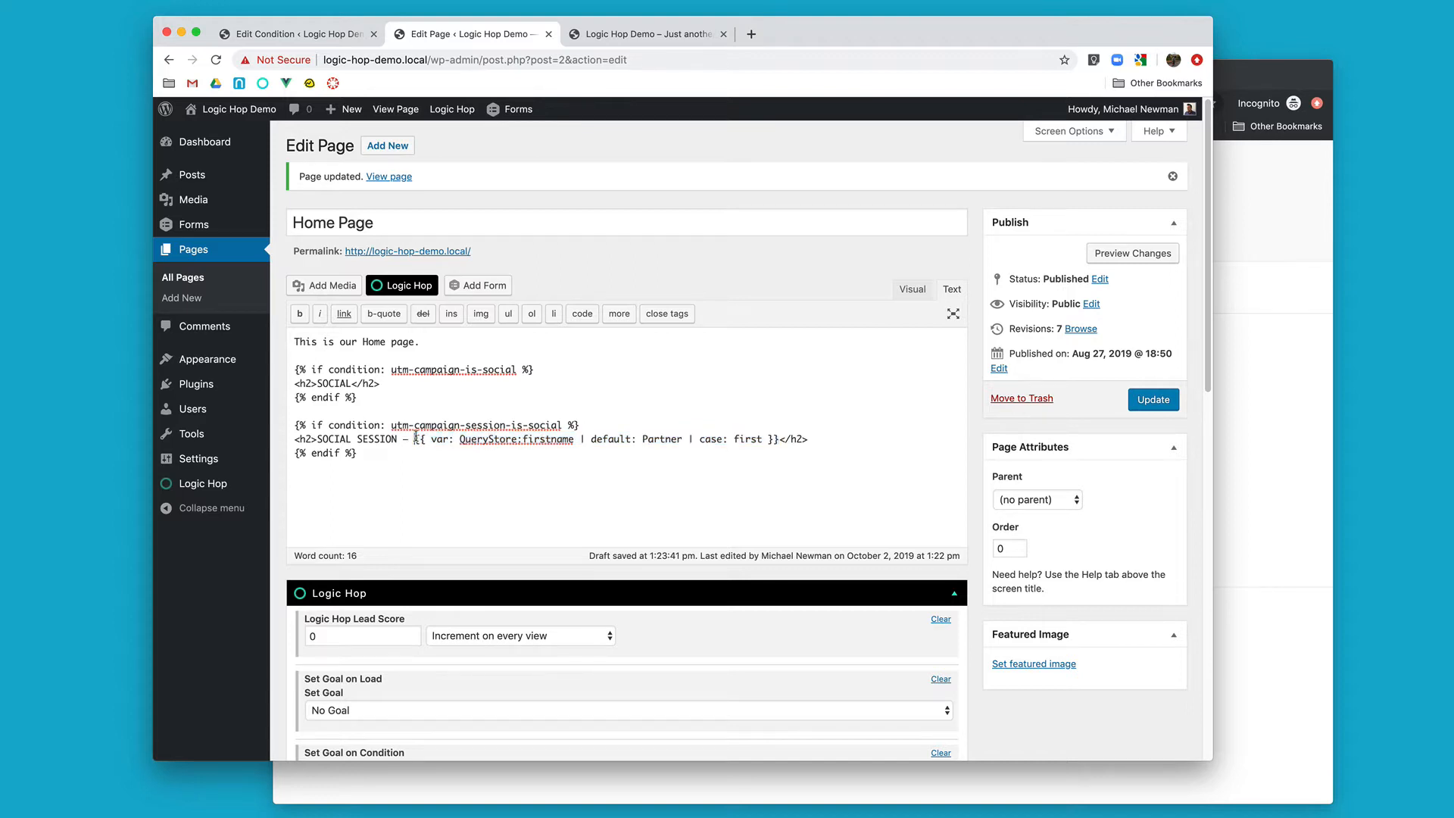
text(H)
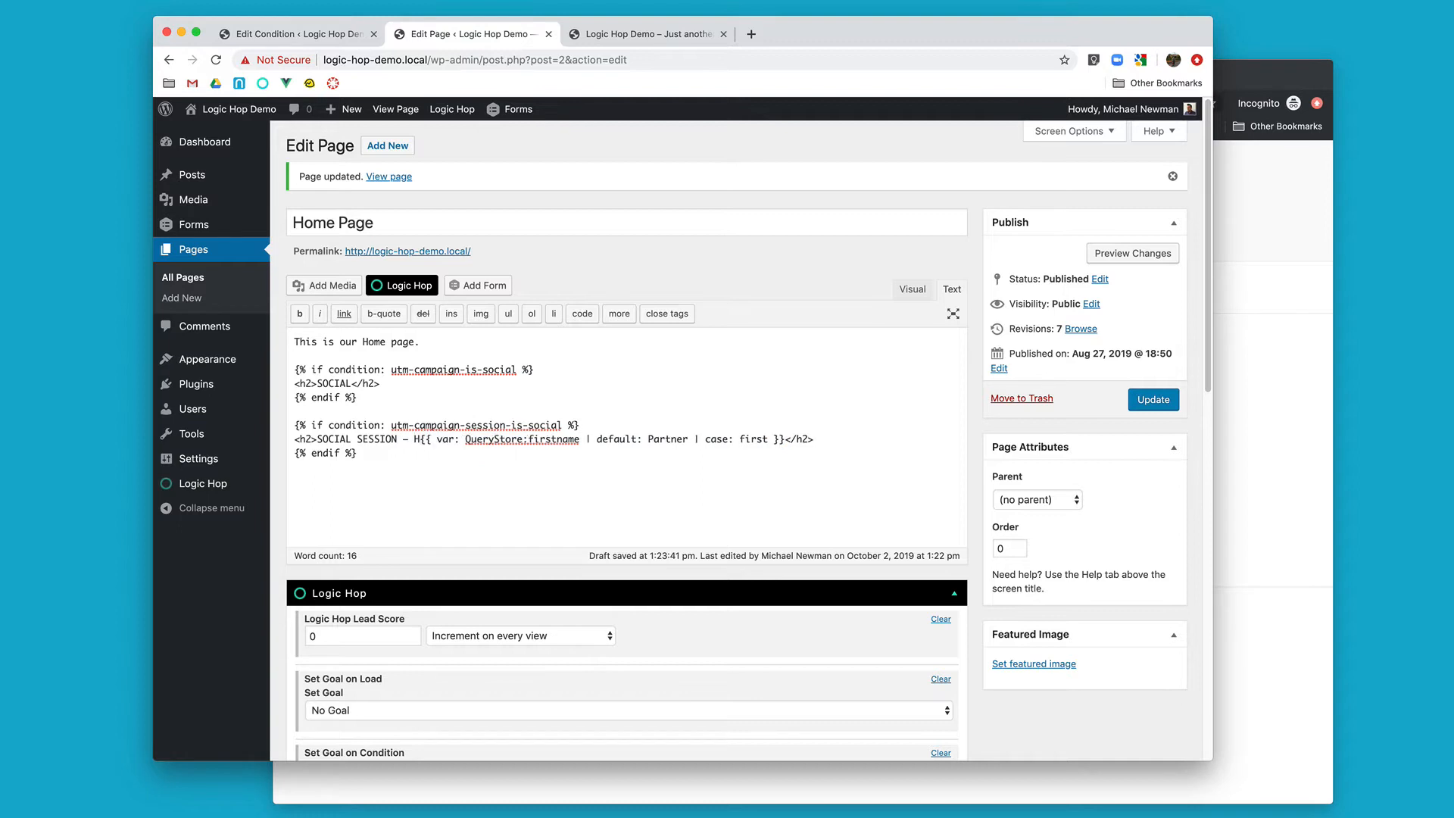
text(owdy)
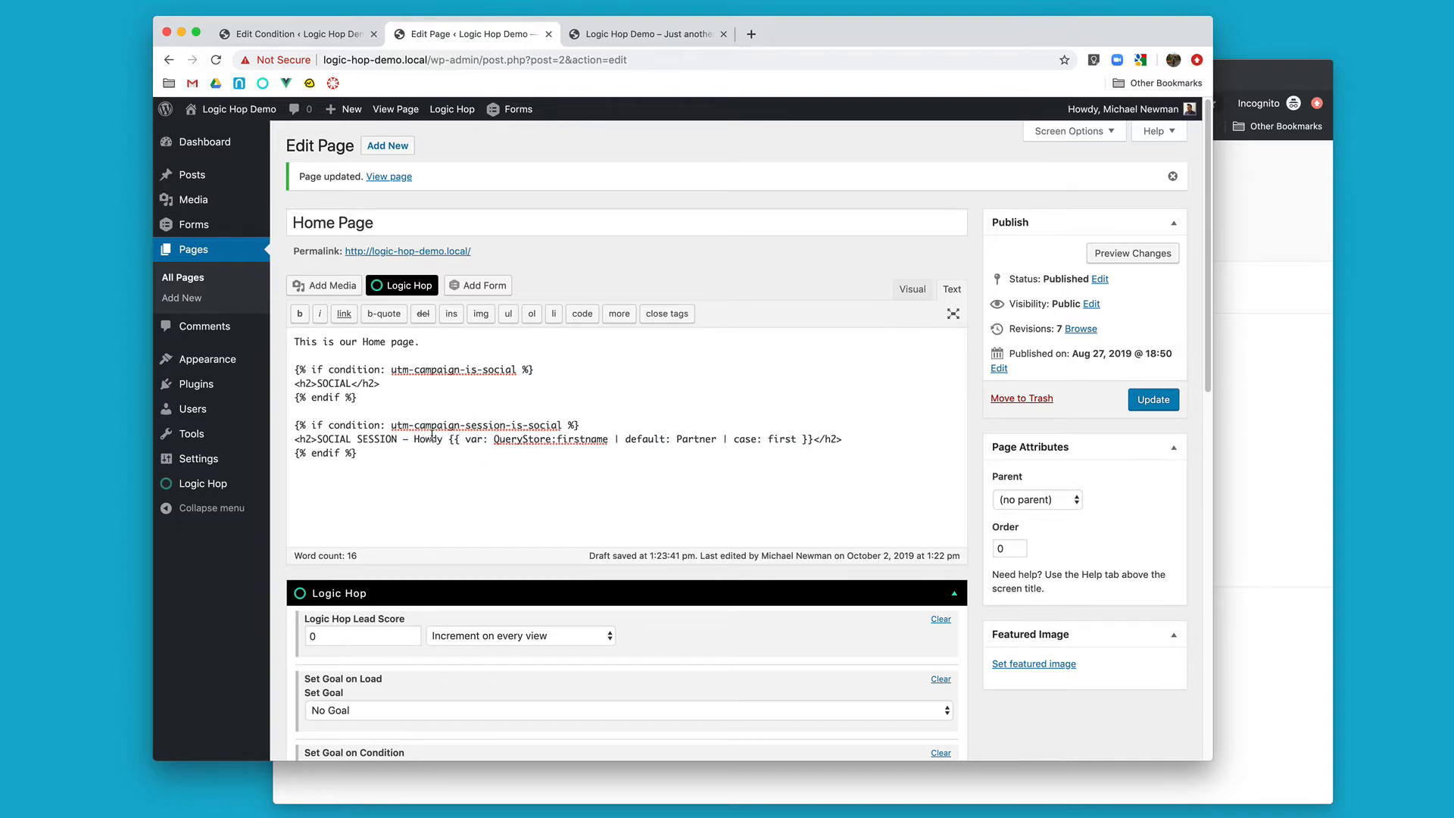
click(1134, 406)
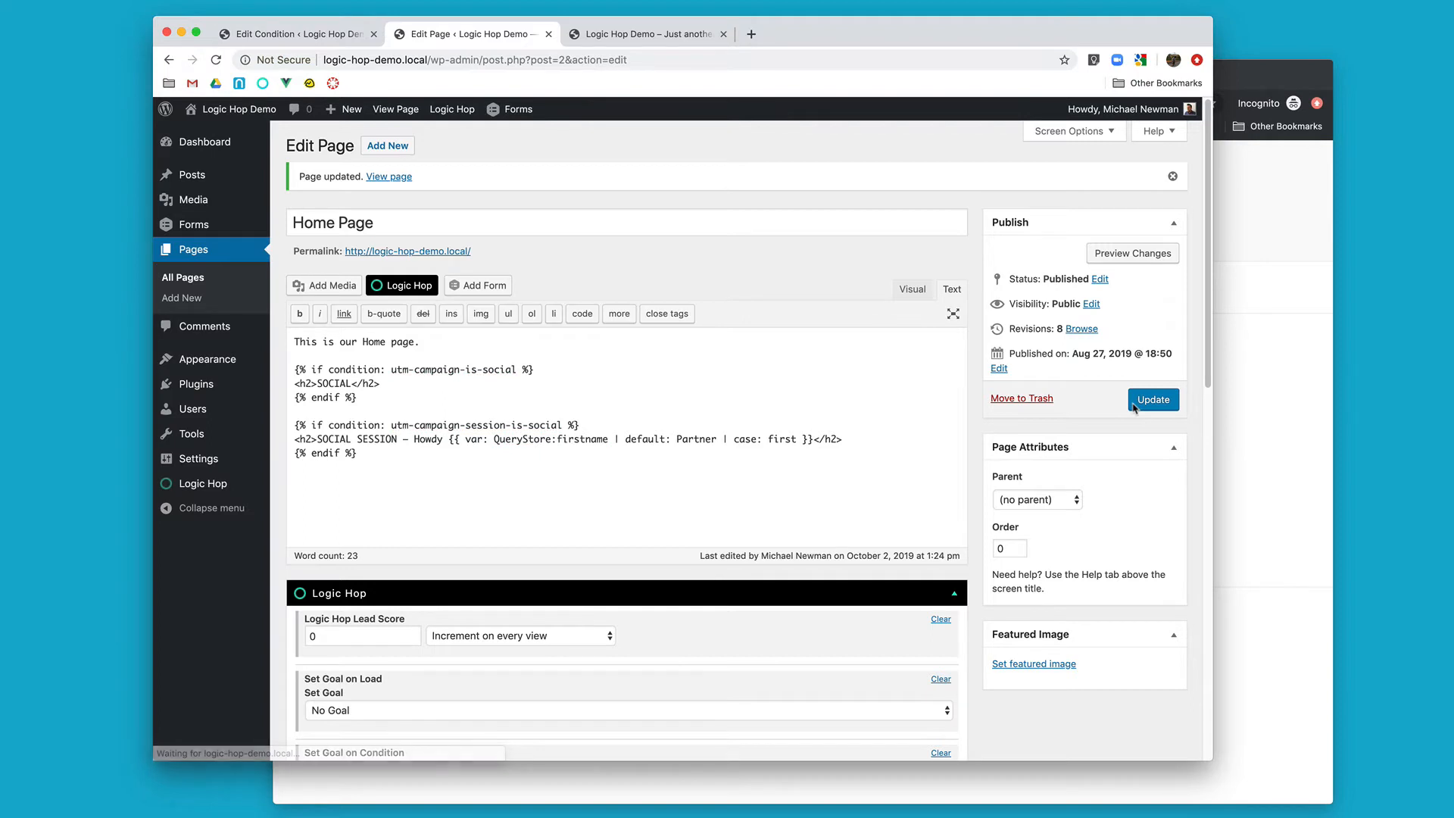
Step: Reload the home page in the incognito window and check the name in the session heading's greeting
click(1255, 233)
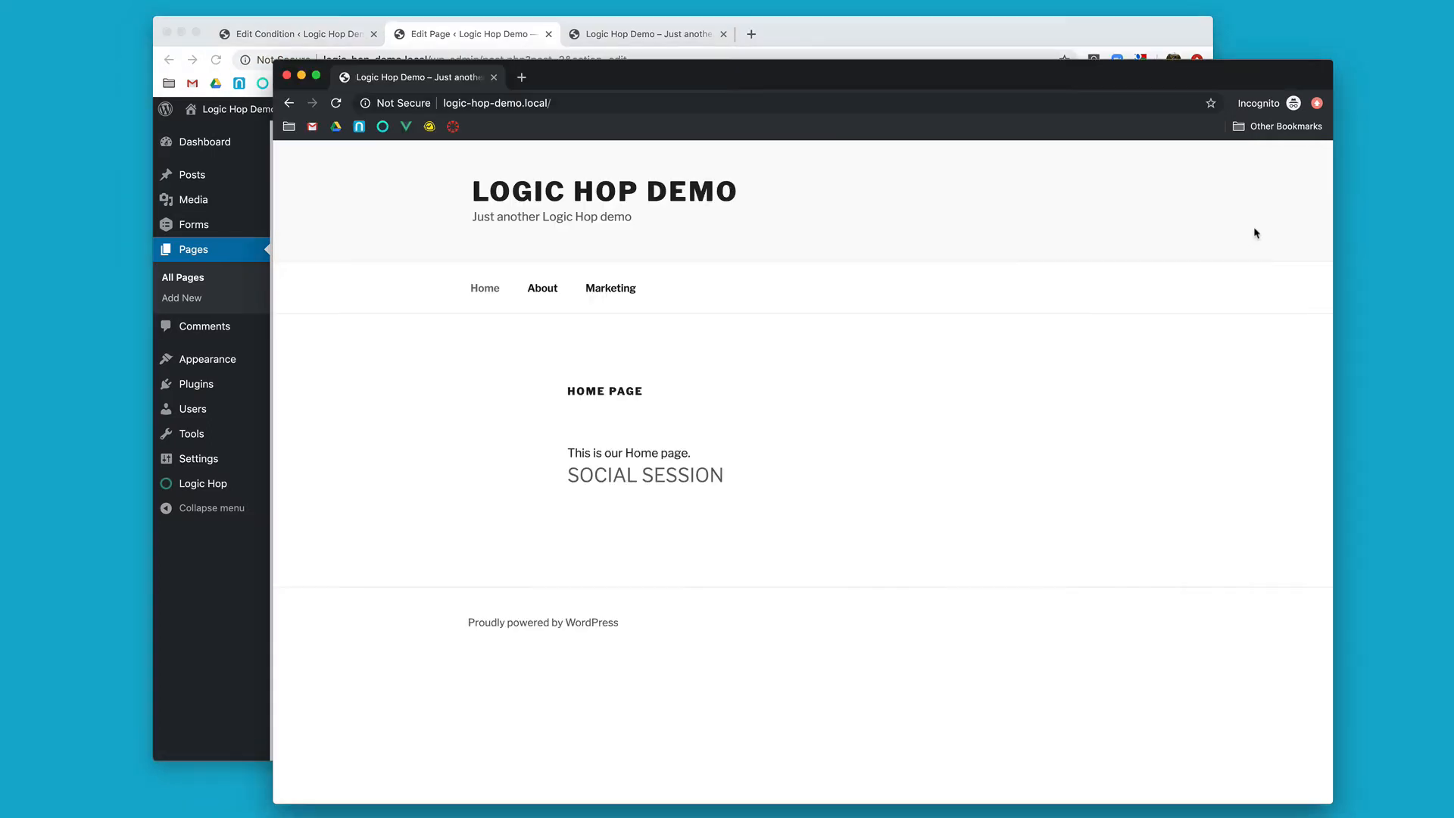
key(super+r)
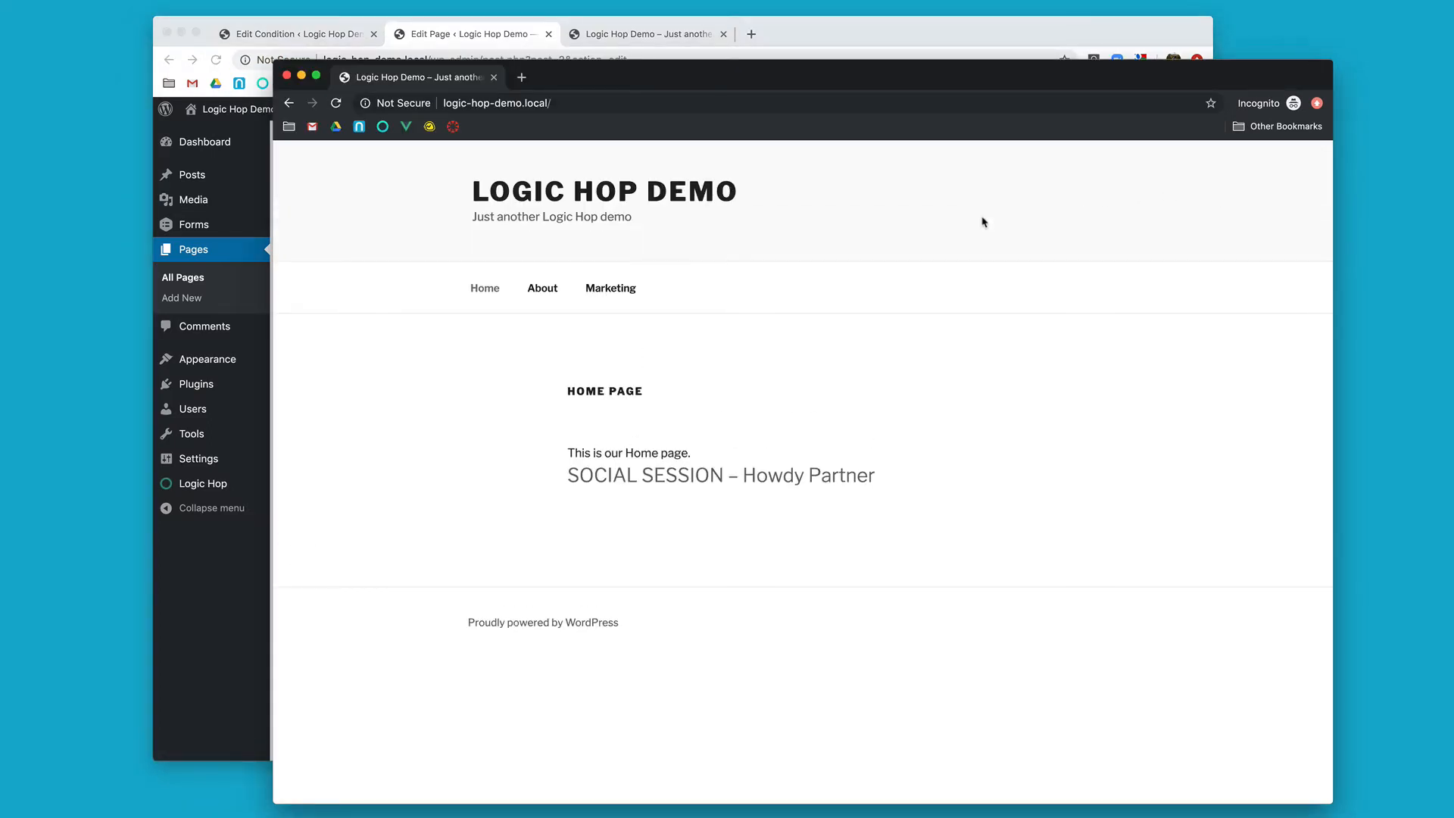
double_click(837, 473)
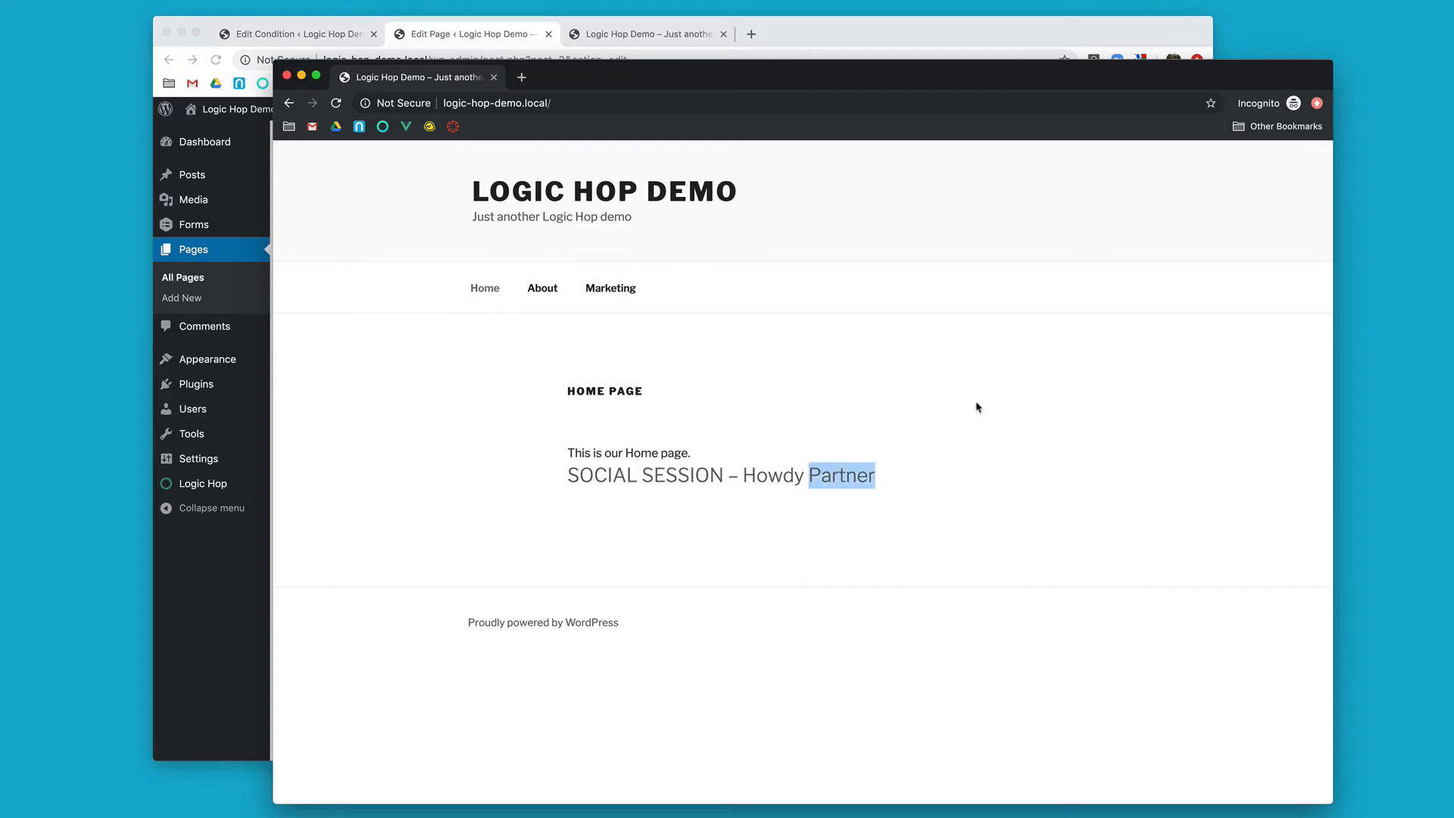
Step: Load the home page with a ?firstname= query string containing the visitor's first name
click(660, 103)
click(662, 103)
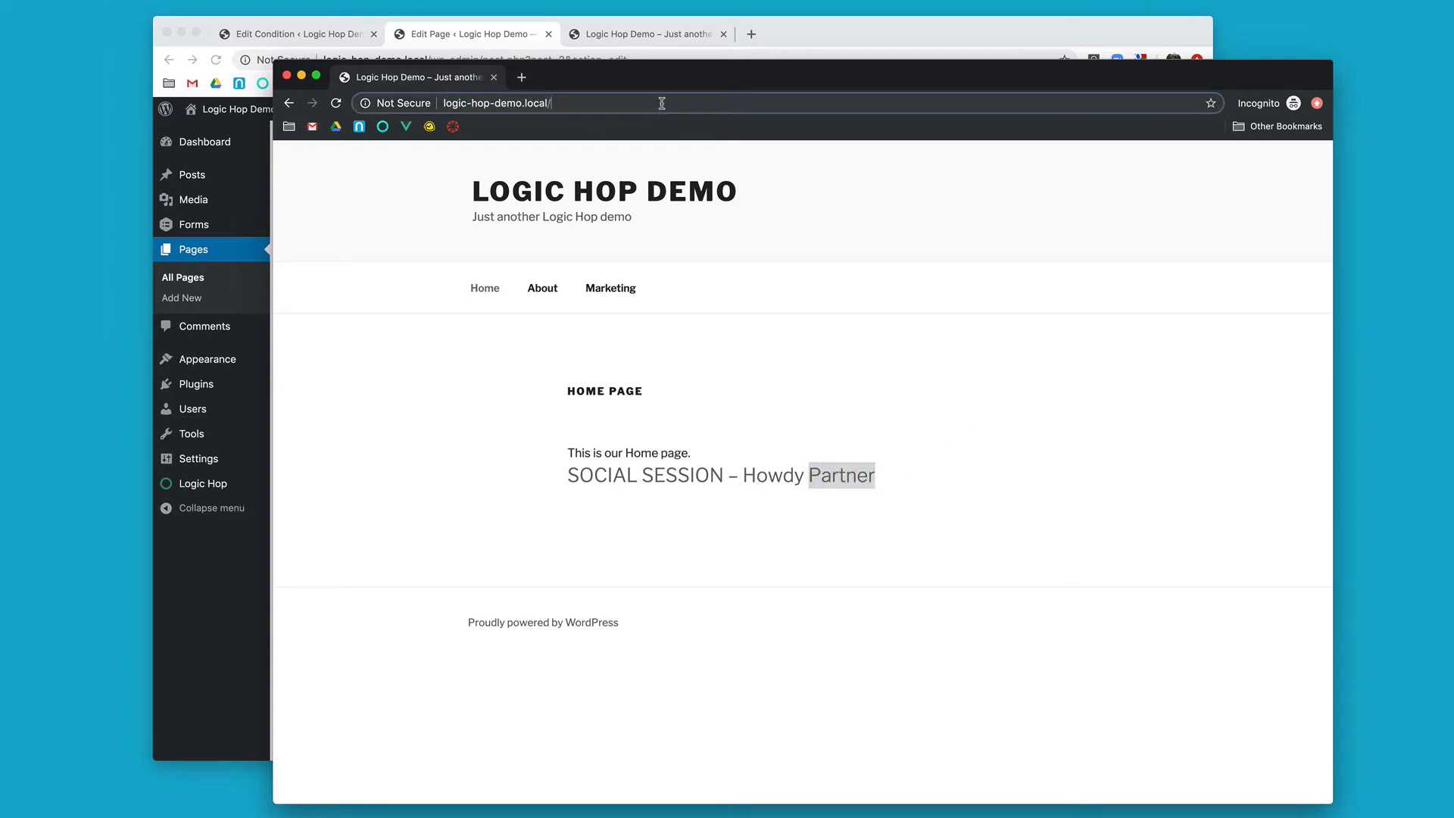
text(?fir)
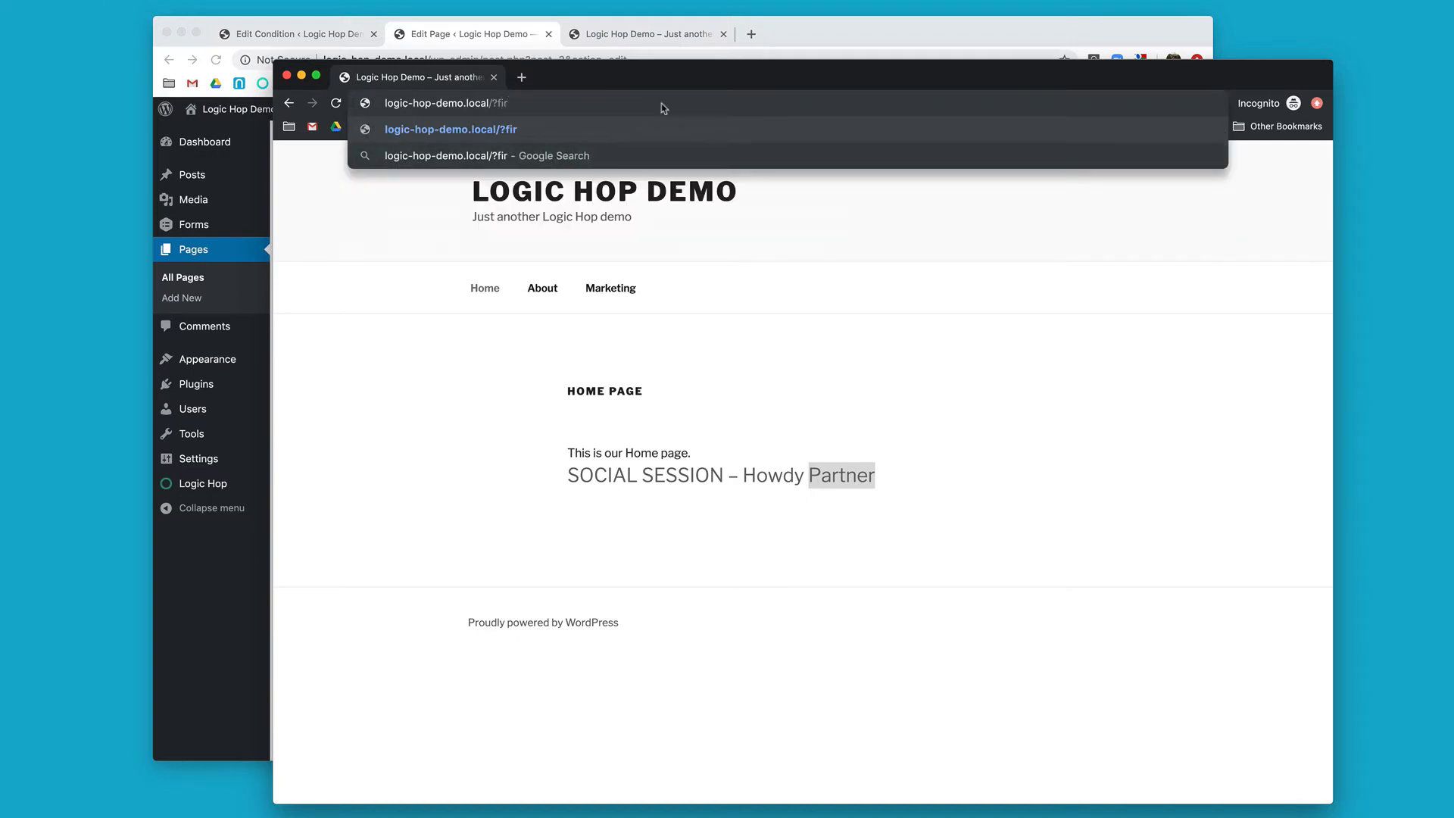
text(stname=Michael)
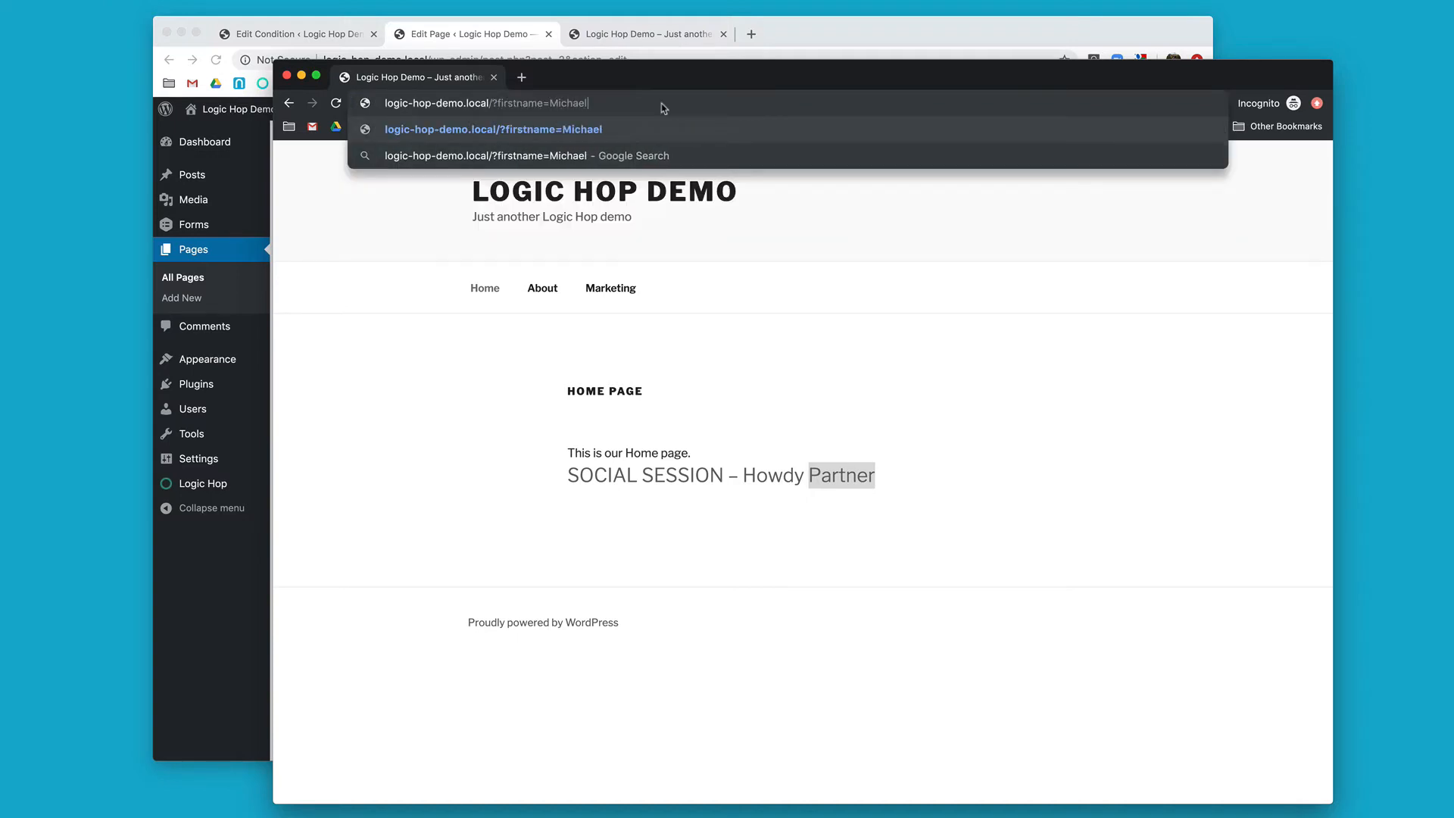
key(Return)
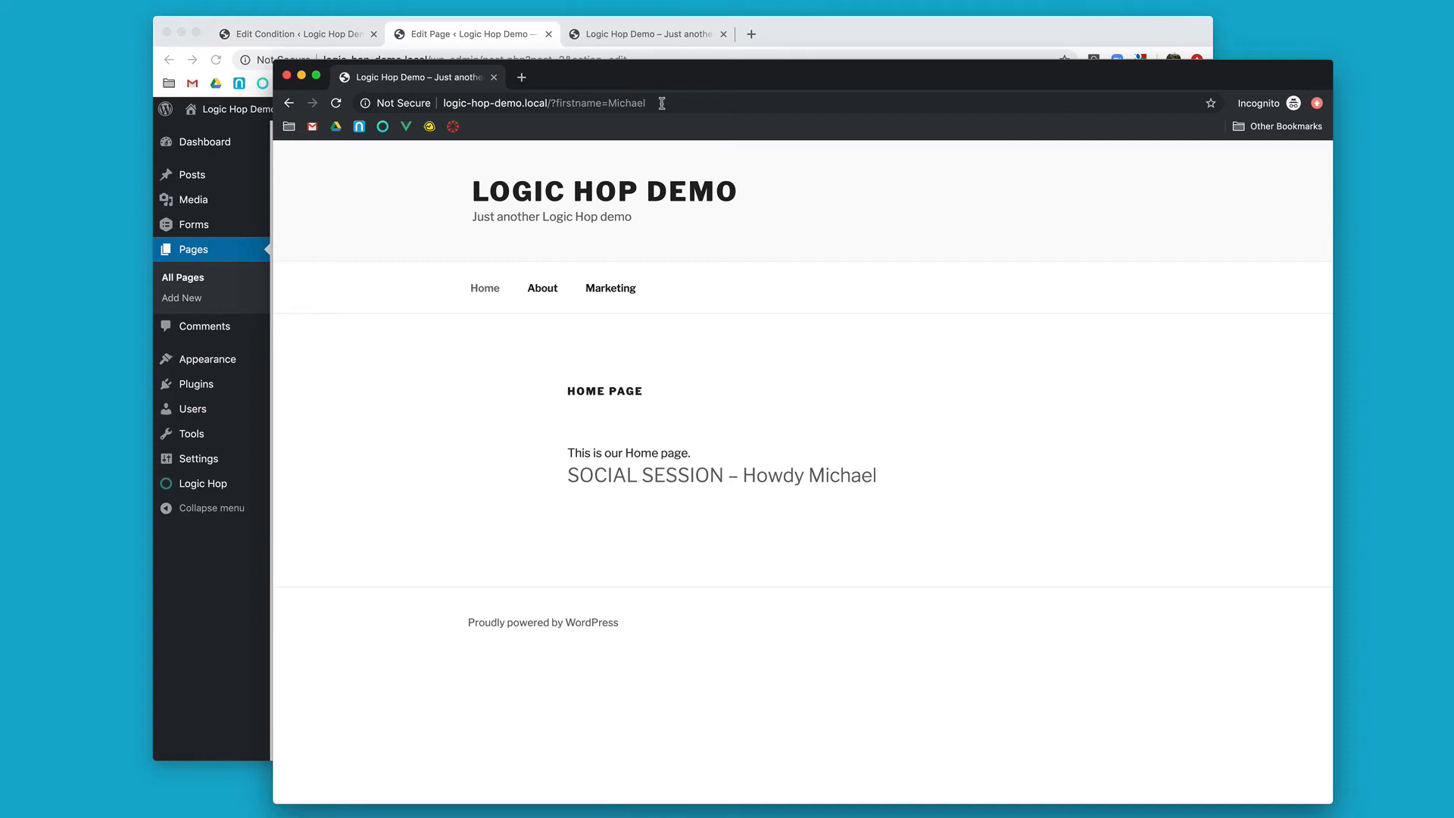
Step: Visit the About page and return Home to check the greeting's stored name, and switch back to the Home Page editor
click(549, 294)
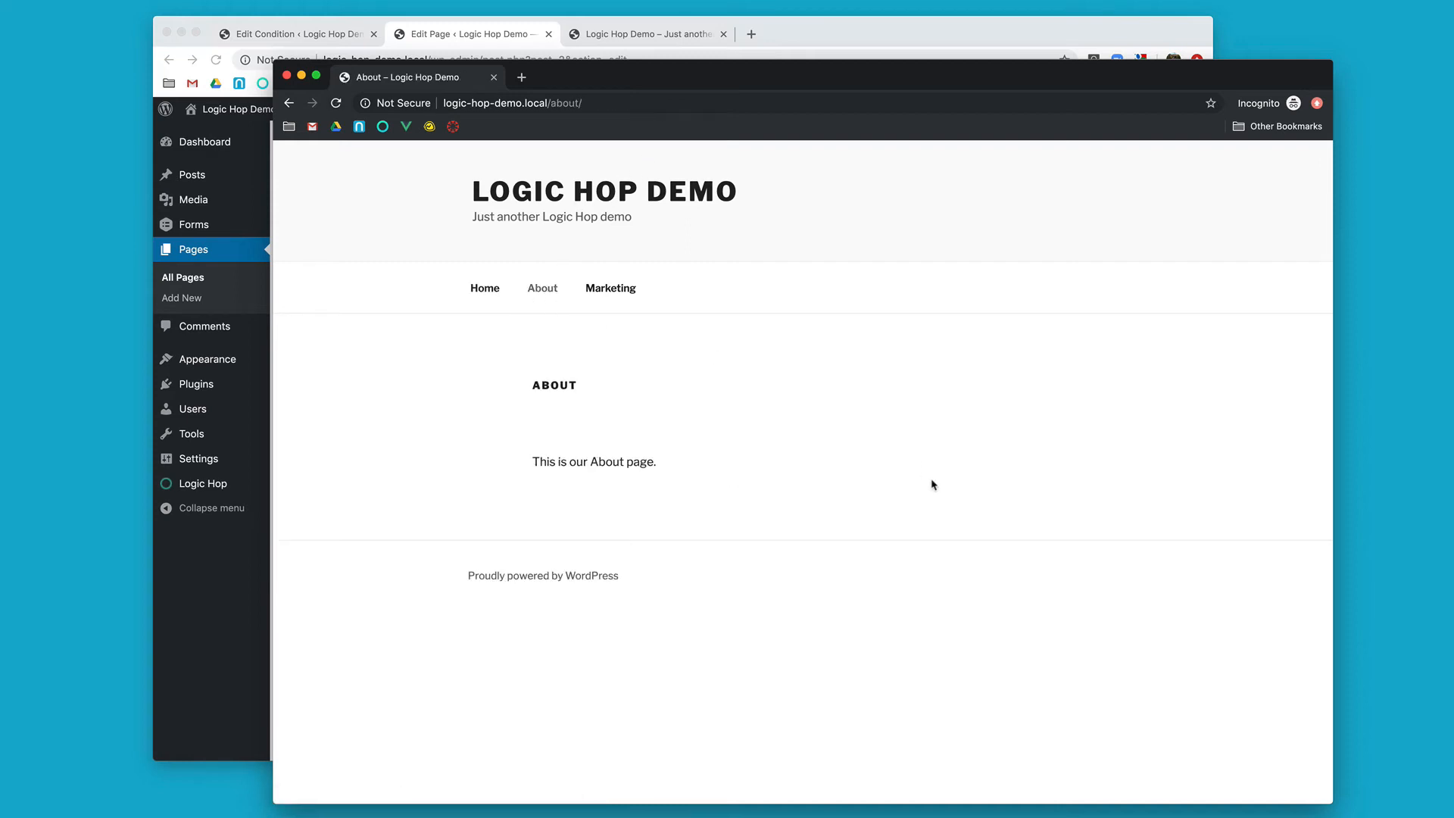
click(484, 301)
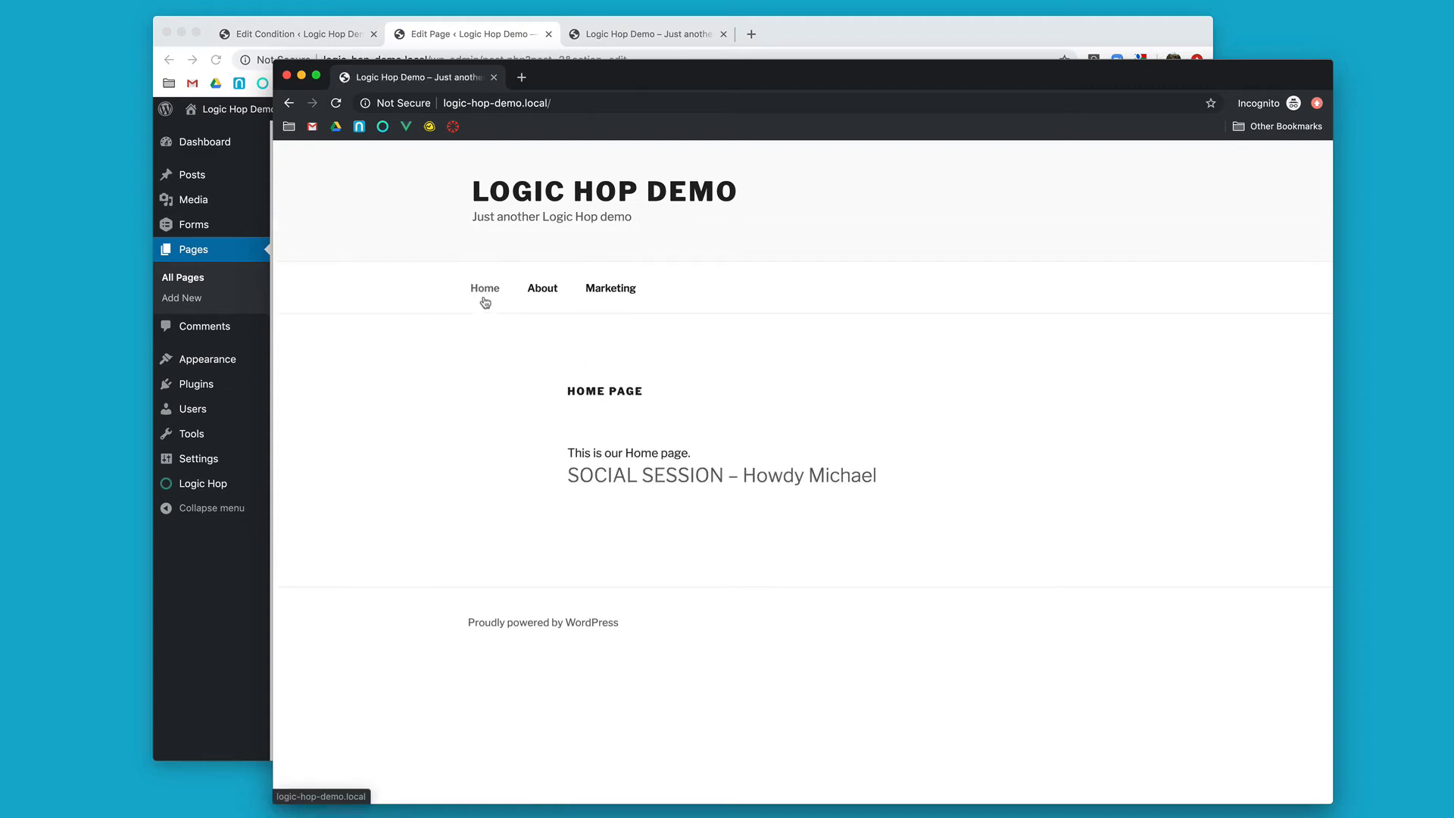
double_click(841, 470)
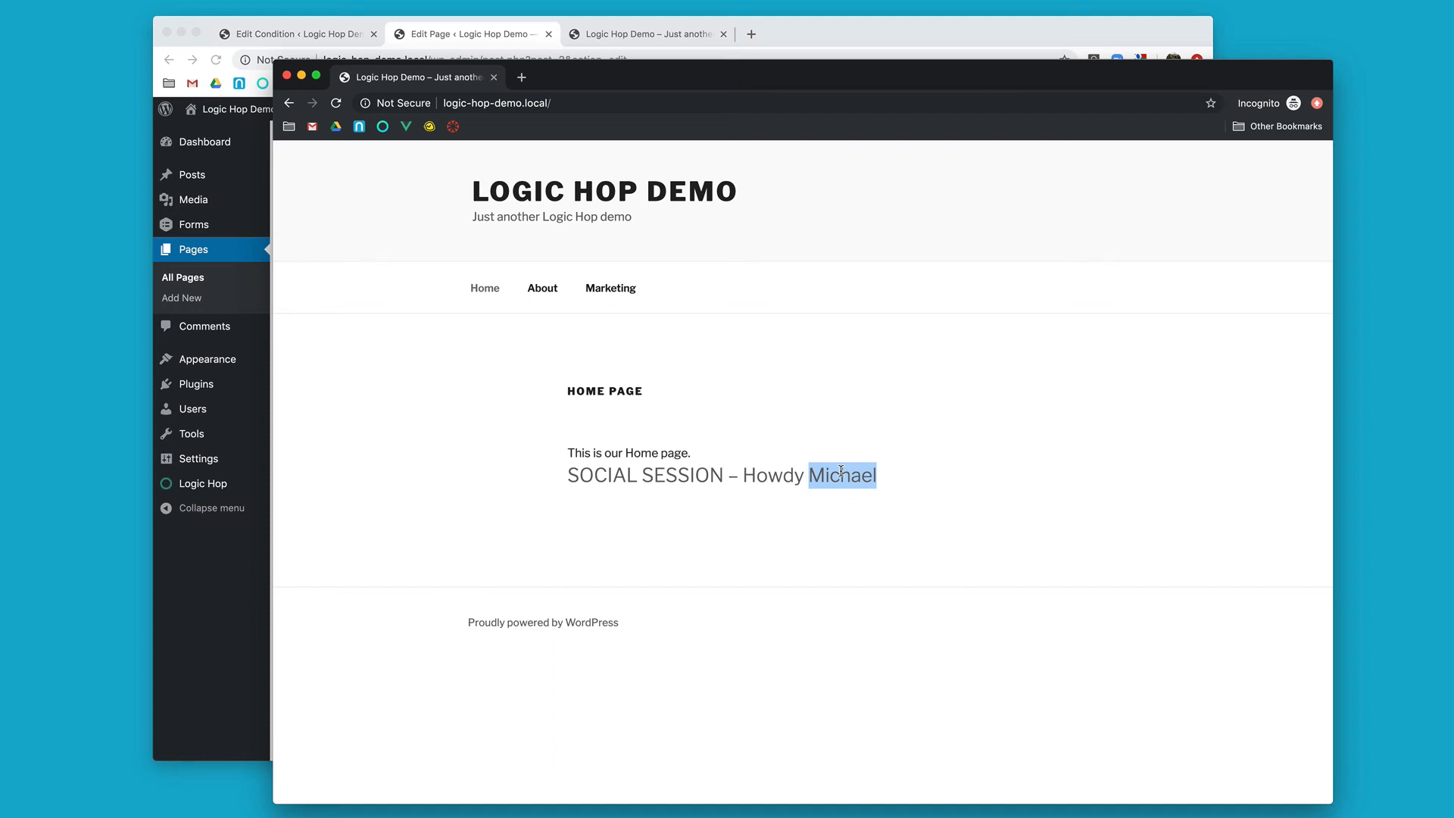
click(502, 44)
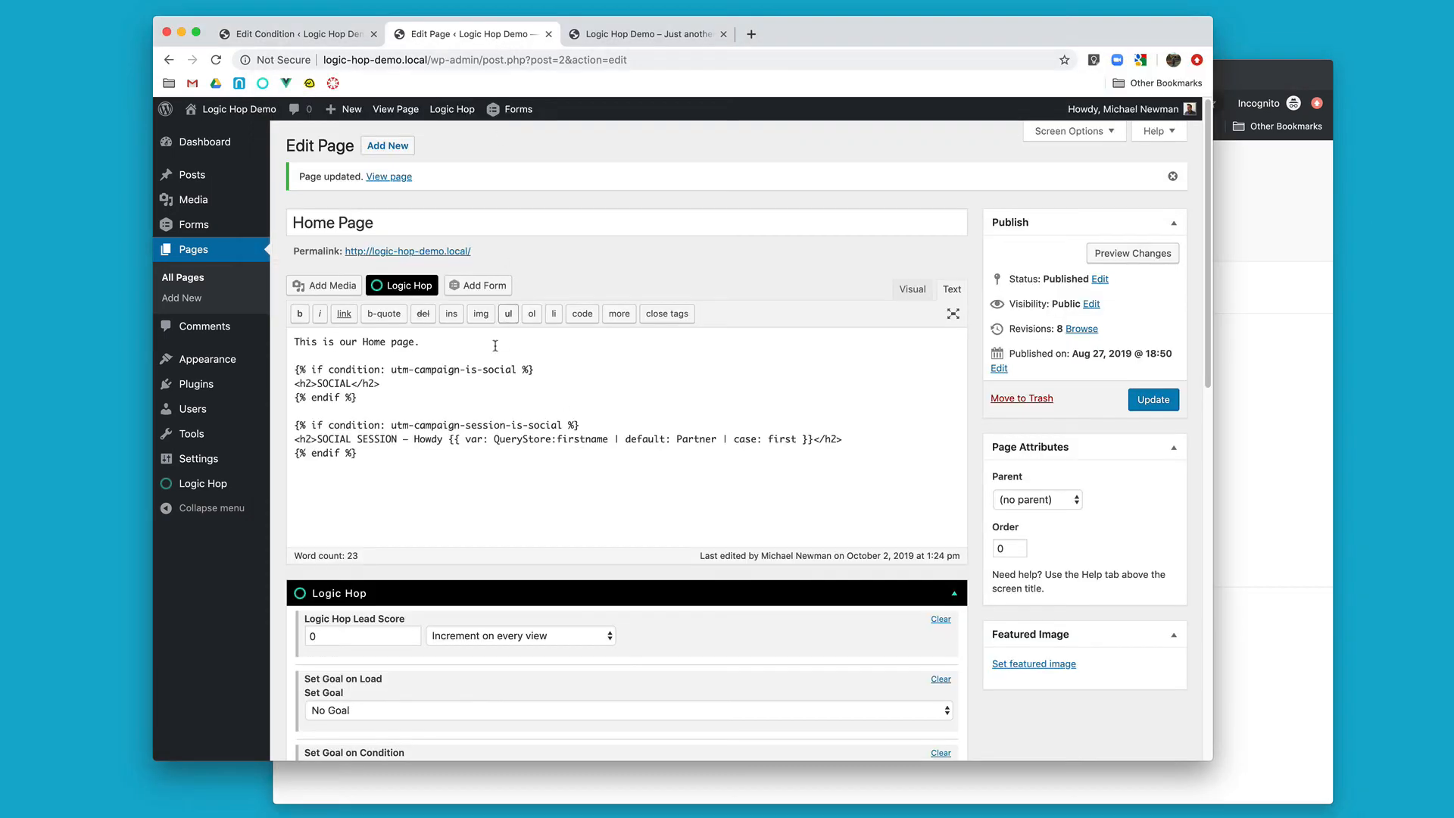